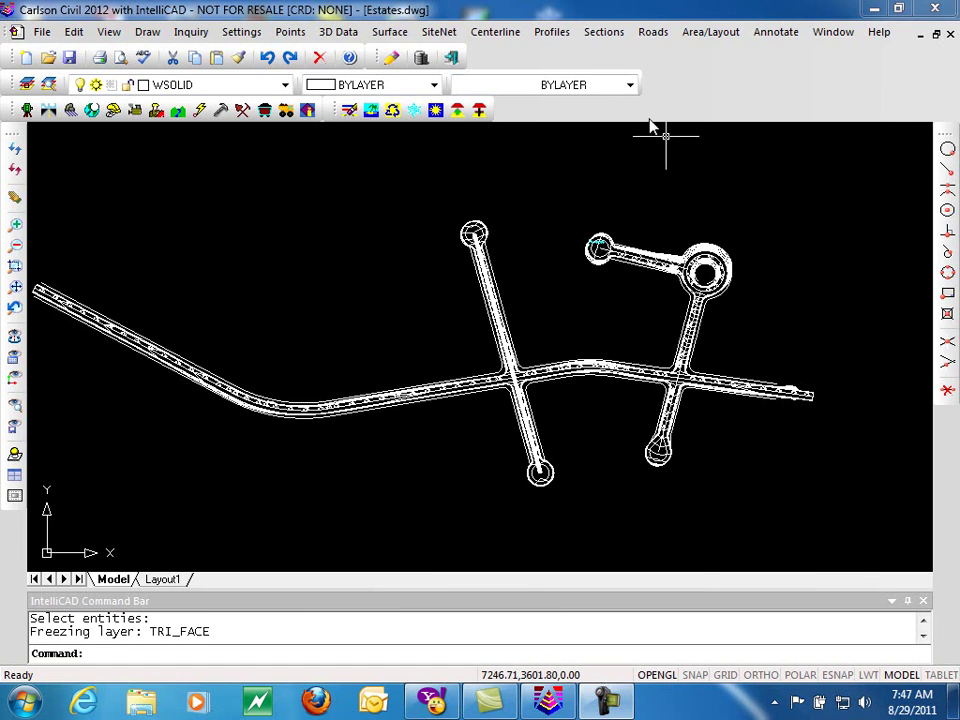
Start the Road Network command and show the output options in its settings
left_click(652, 33)
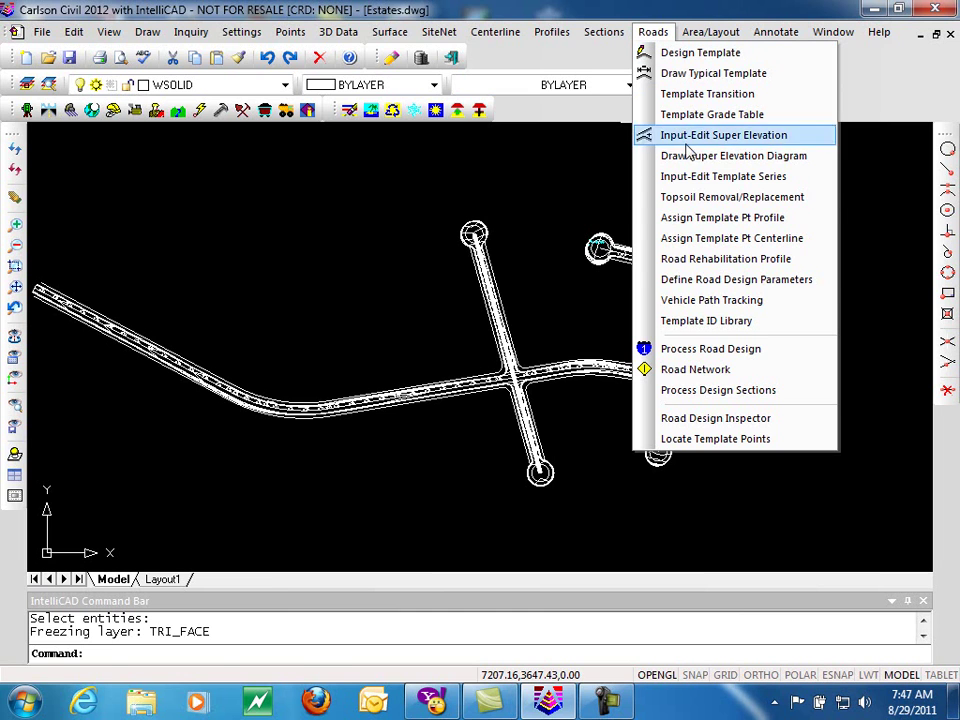
left_click(697, 370)
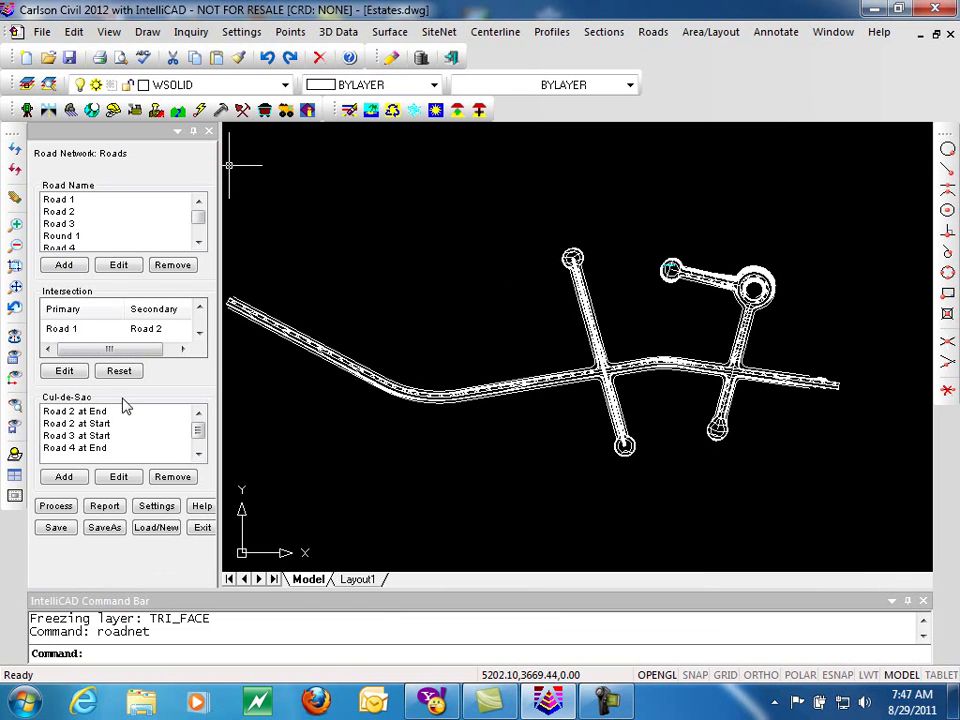
left_click(156, 507)
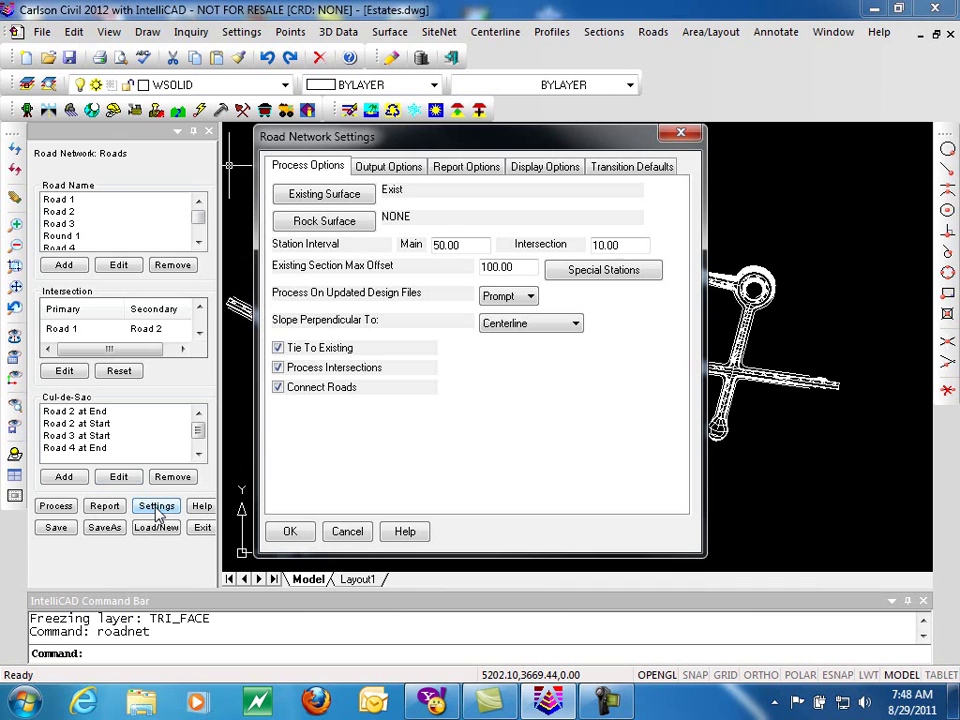
left_click(398, 175)
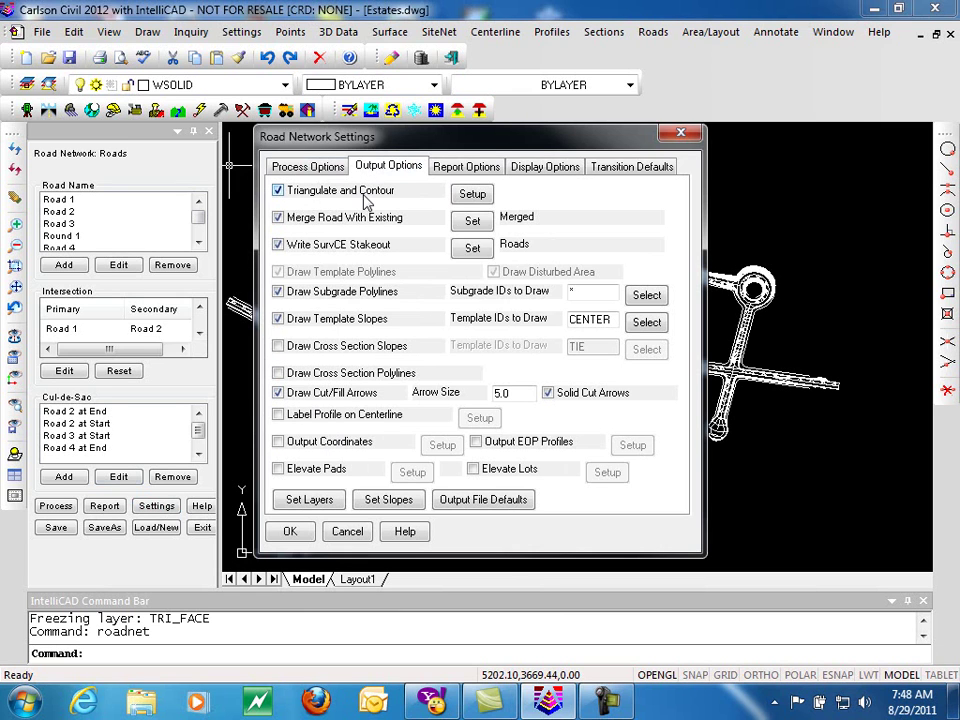
Review the road color settings in the Triangulate and Contour setup, and accept the setup with overwriting of the existing Roads.tin file
left_click(469, 196)
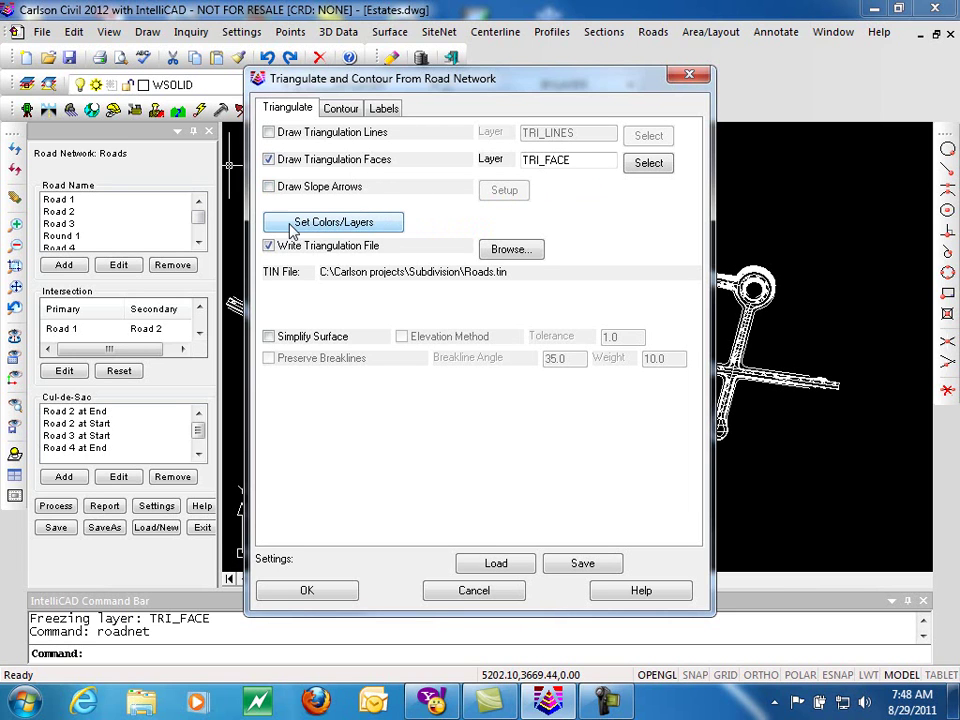
left_click(347, 228)
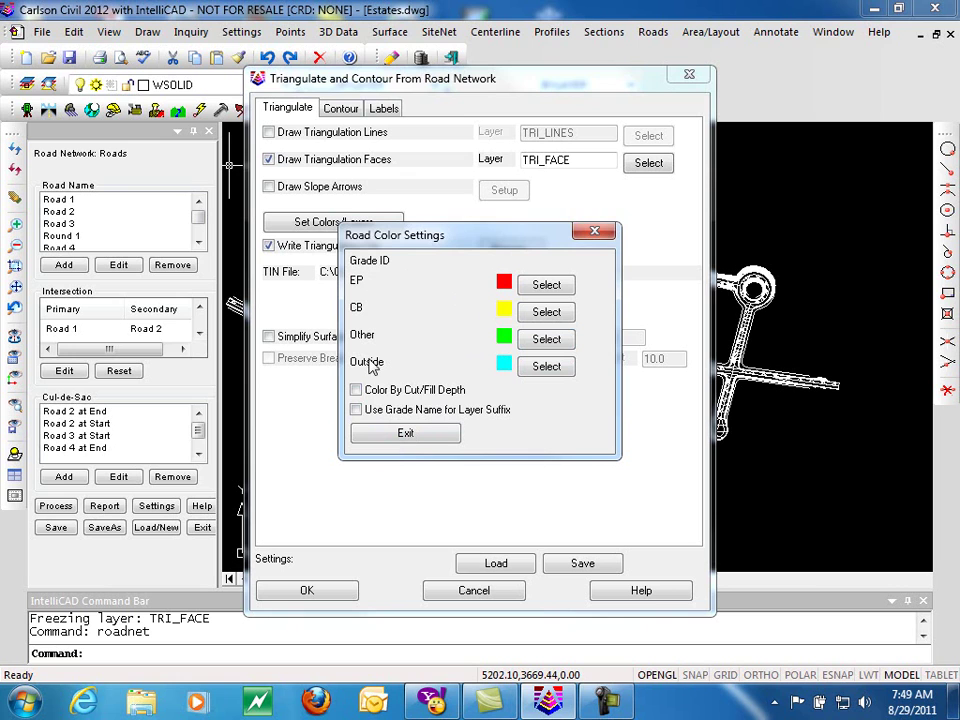
left_click(422, 435)
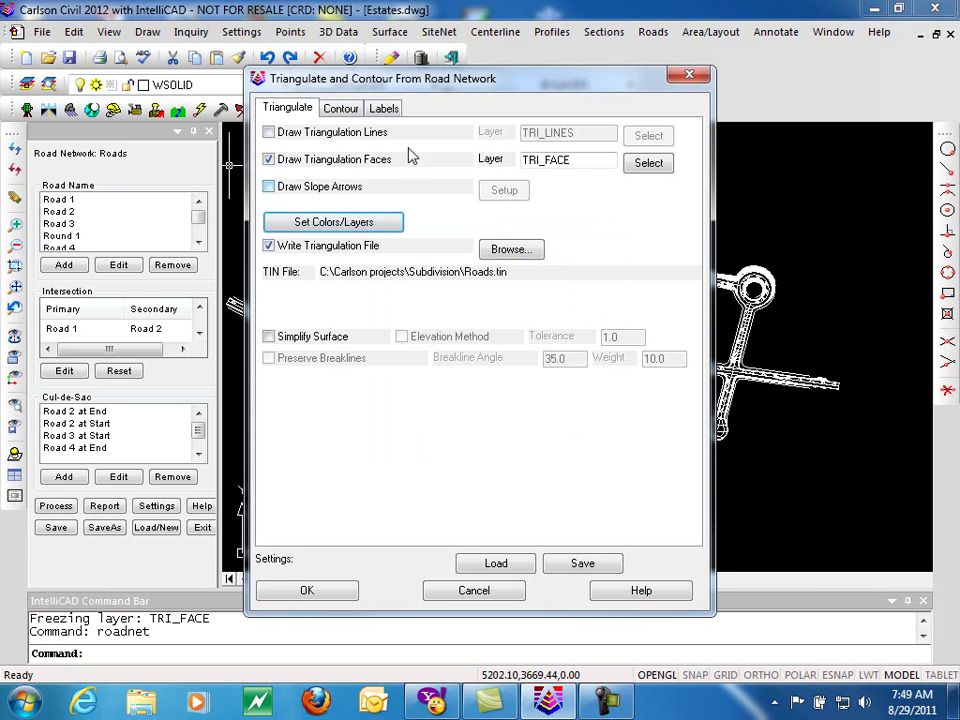
left_click(299, 594)
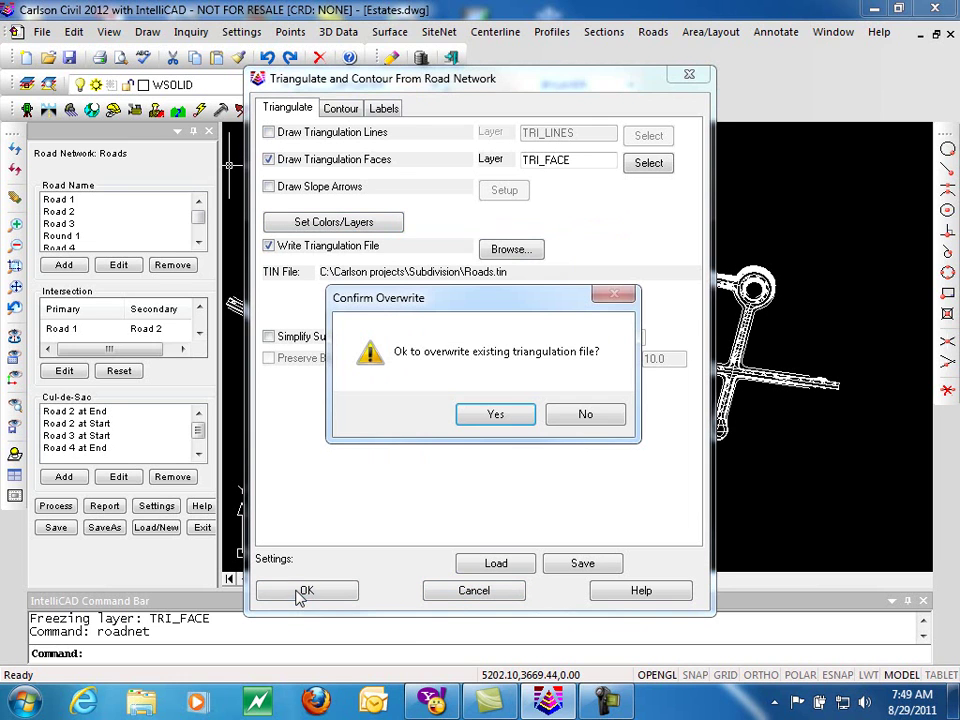
left_click(491, 416)
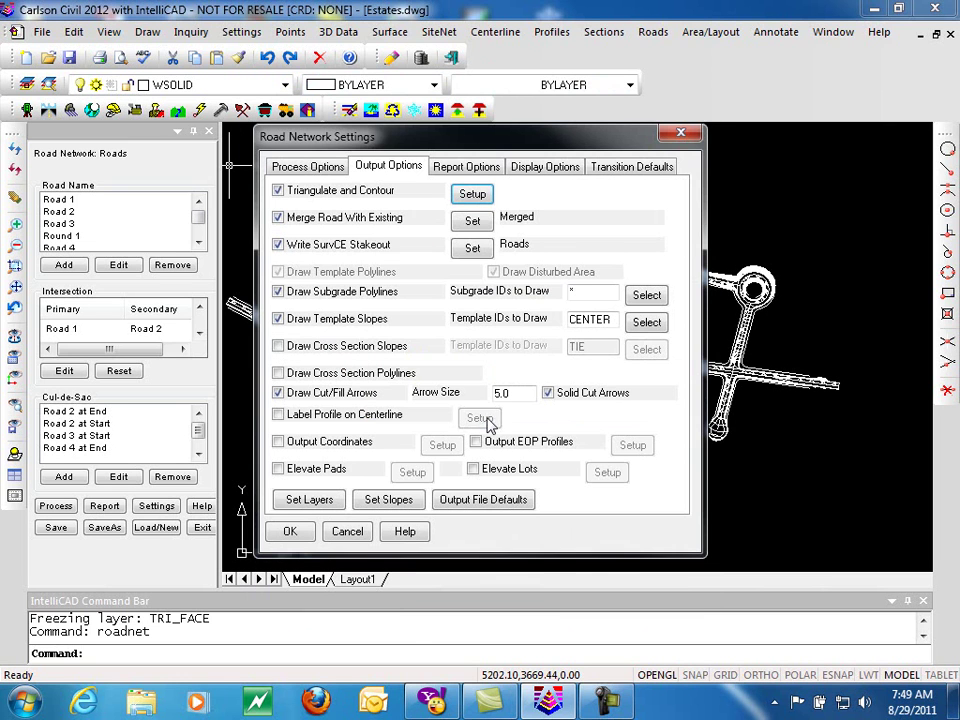
Check the process options, and try the output options with Triangulate and Contour switched off
left_click(325, 173)
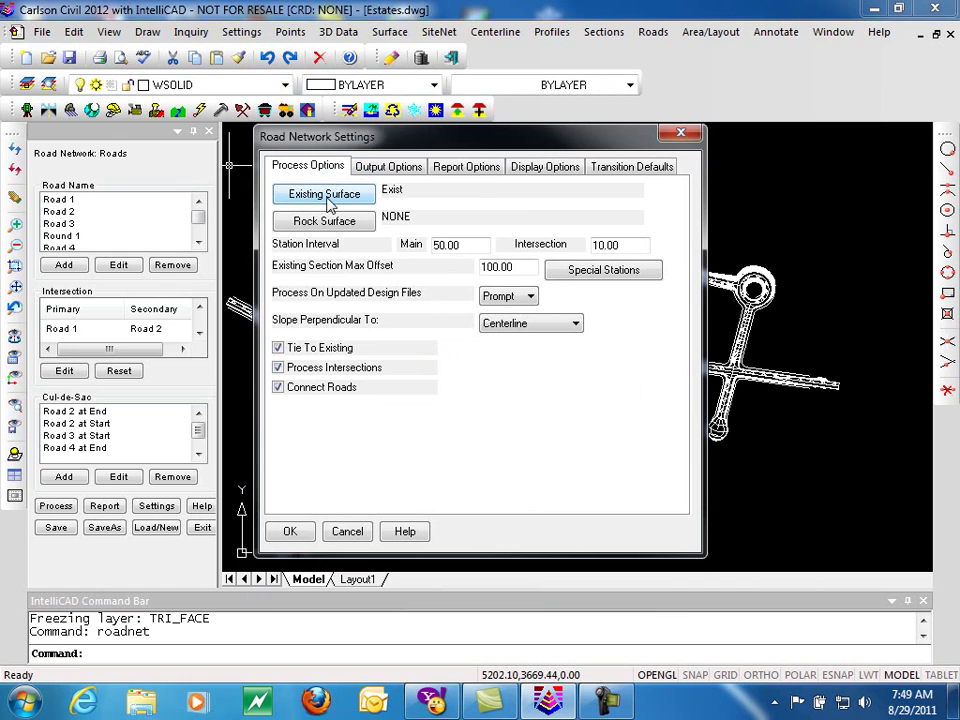
left_click(393, 172)
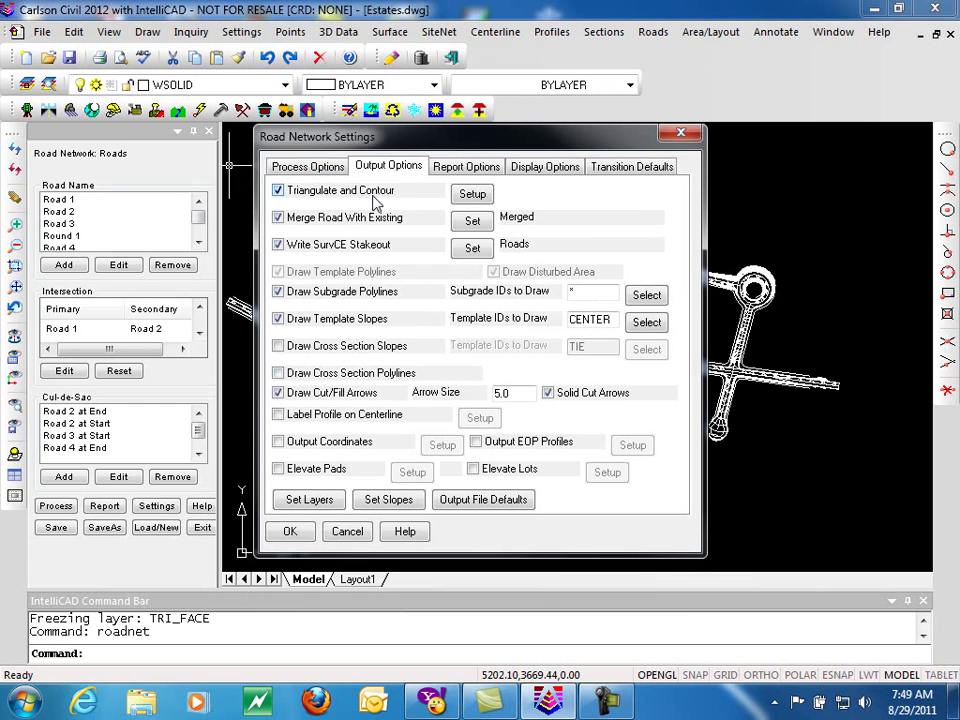
left_click(278, 190)
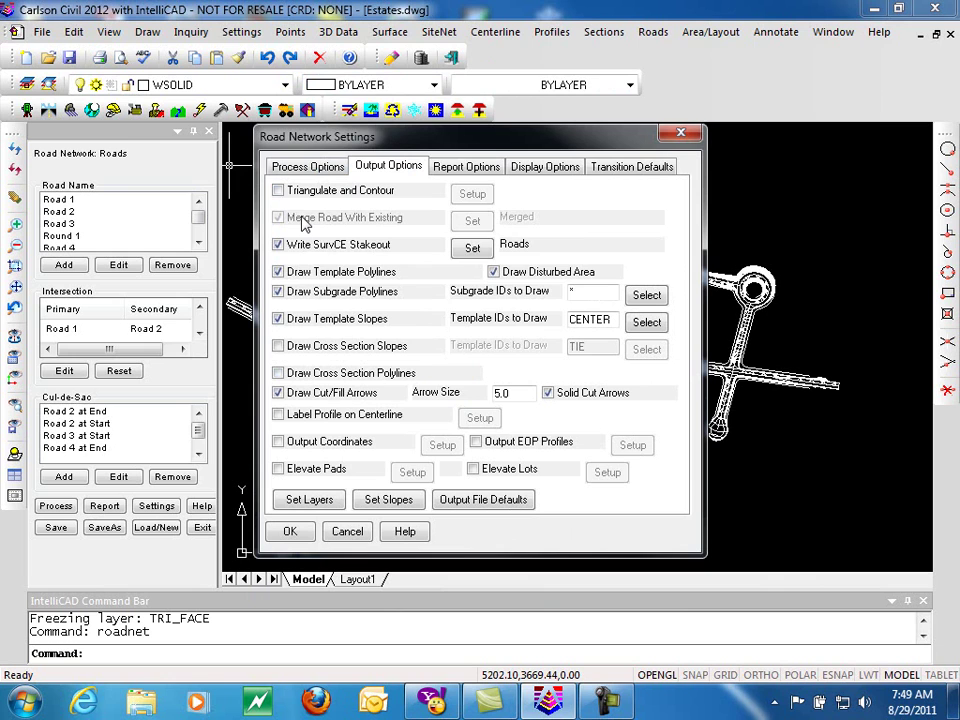
left_click(279, 190)
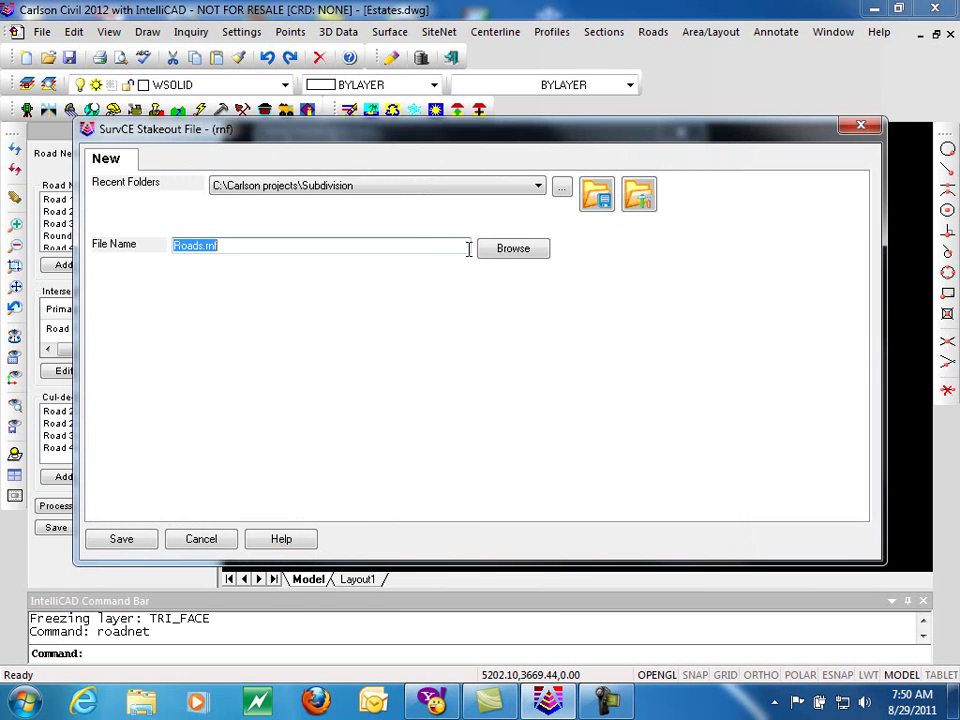
Set the SurvCE stakeout file to Roads.rnf, replacing the existing file, and set the subgrade IDs to draw to *
left_click(472, 249)
left_click(131, 541)
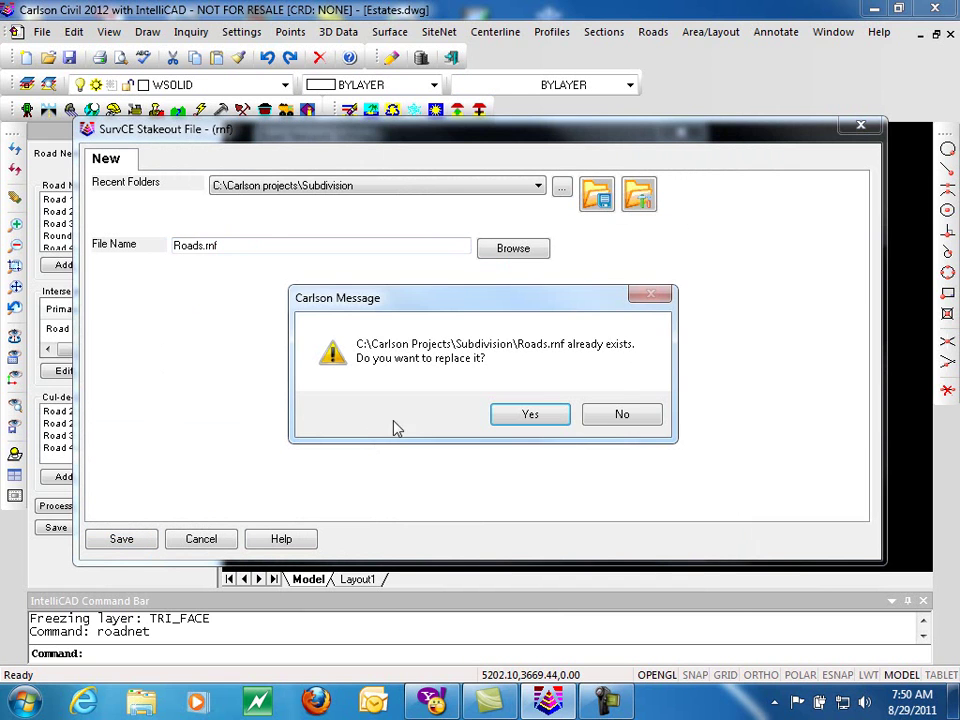
left_click(529, 416)
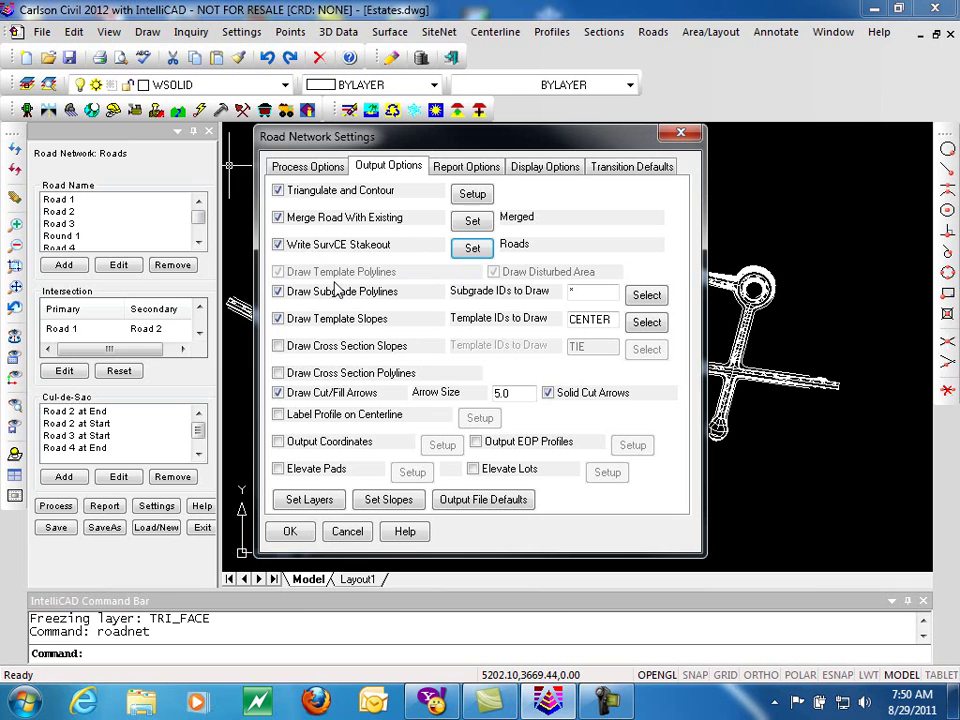
left_click(572, 289)
type("*")
Try marking individual subgrade points for drawing at station 0+00.000, including SUBGRADE2-4 and SUBGRADE1-CB-4, CB-3 and CB-2
left_click(647, 296)
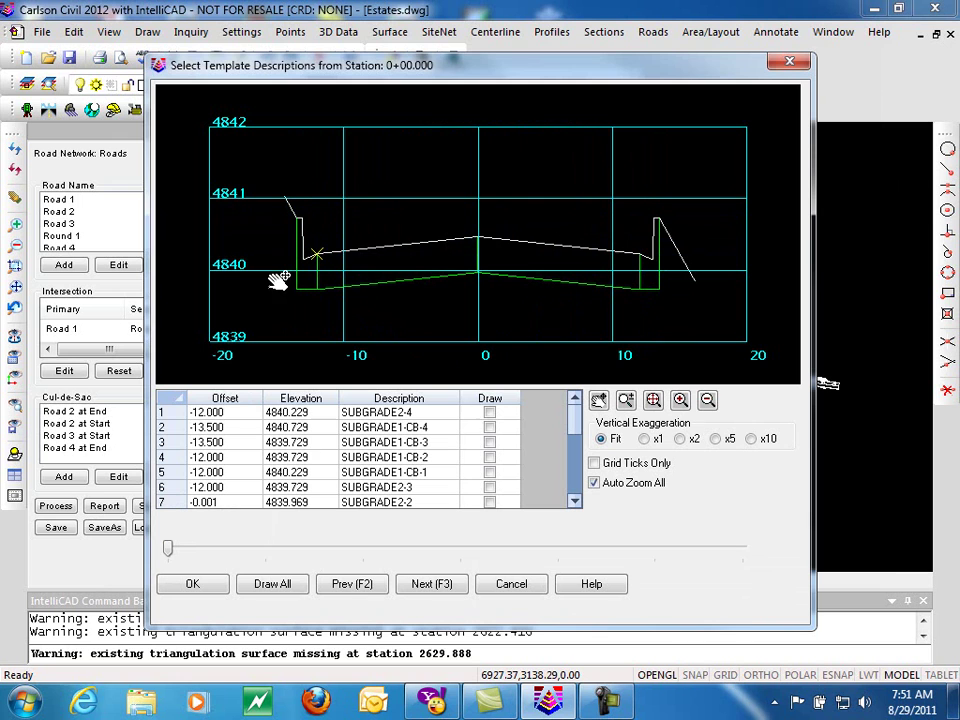
left_click(489, 413)
left_click(490, 427)
left_click(490, 442)
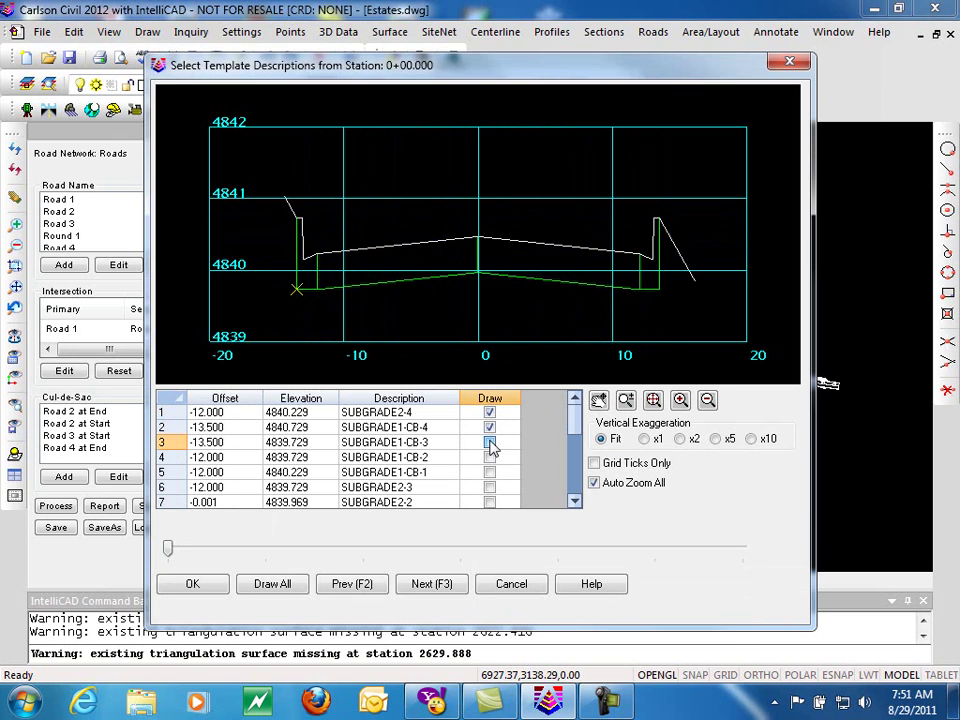
left_click(490, 457)
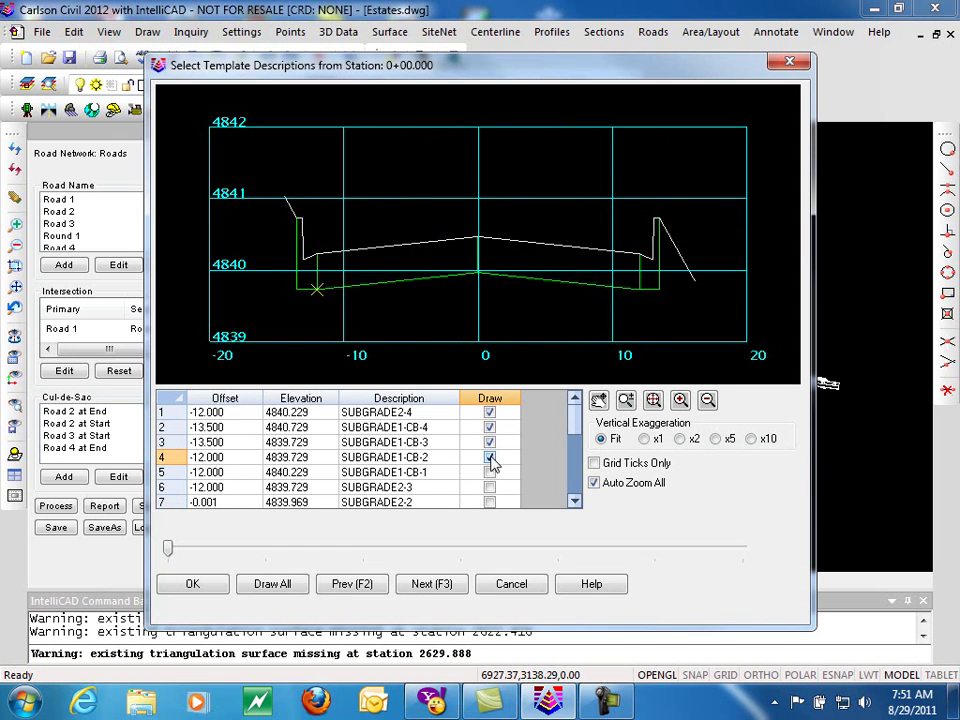
left_click(490, 472)
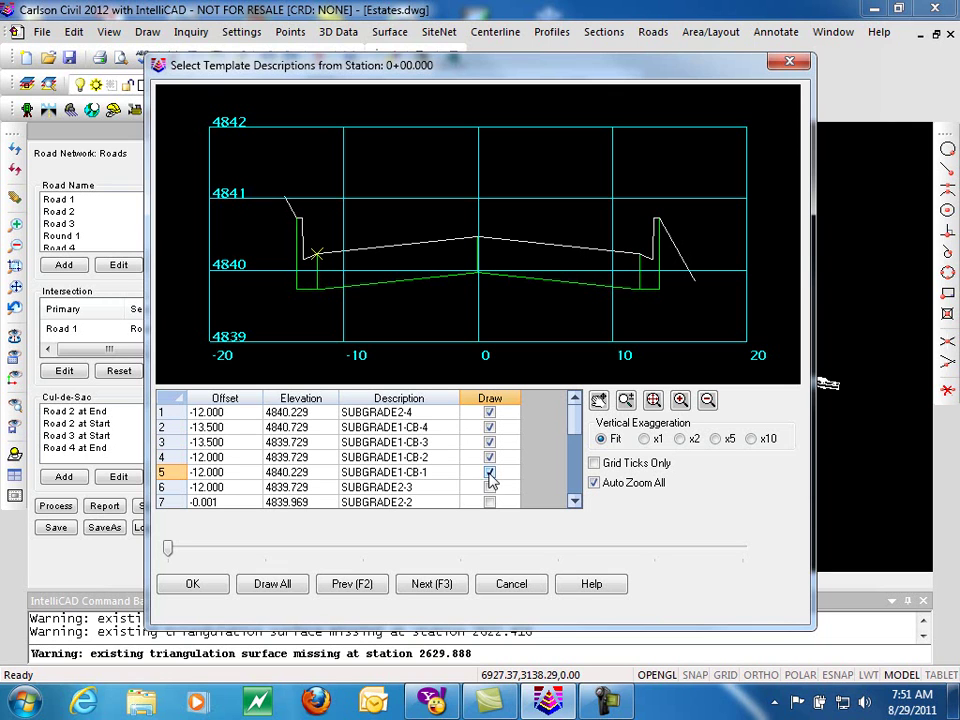
left_click(490, 472)
left_click(490, 487)
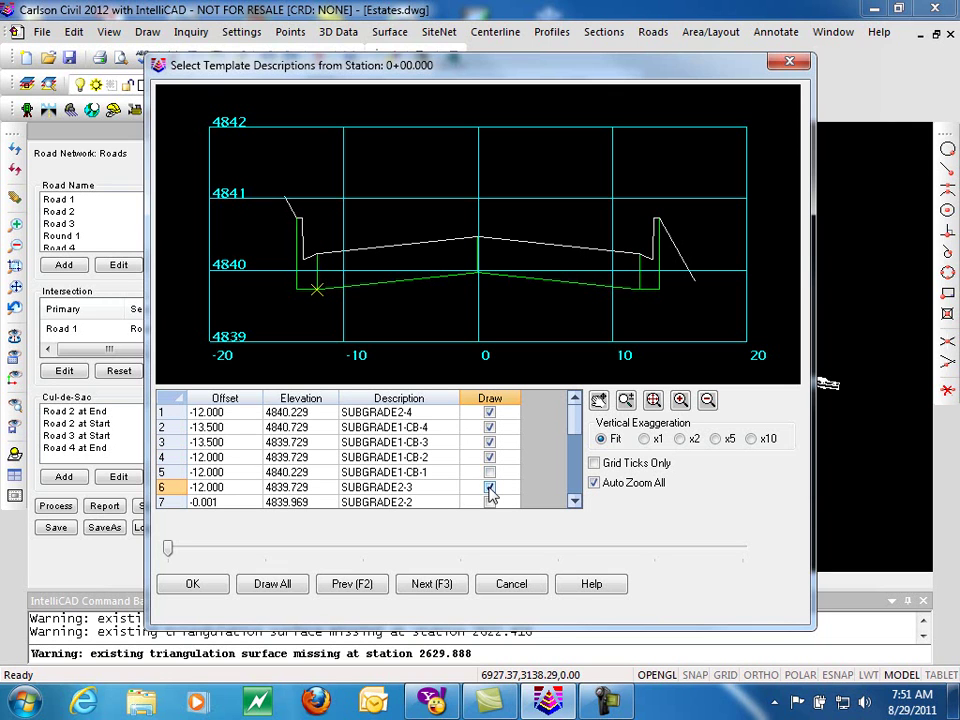
left_click(491, 505)
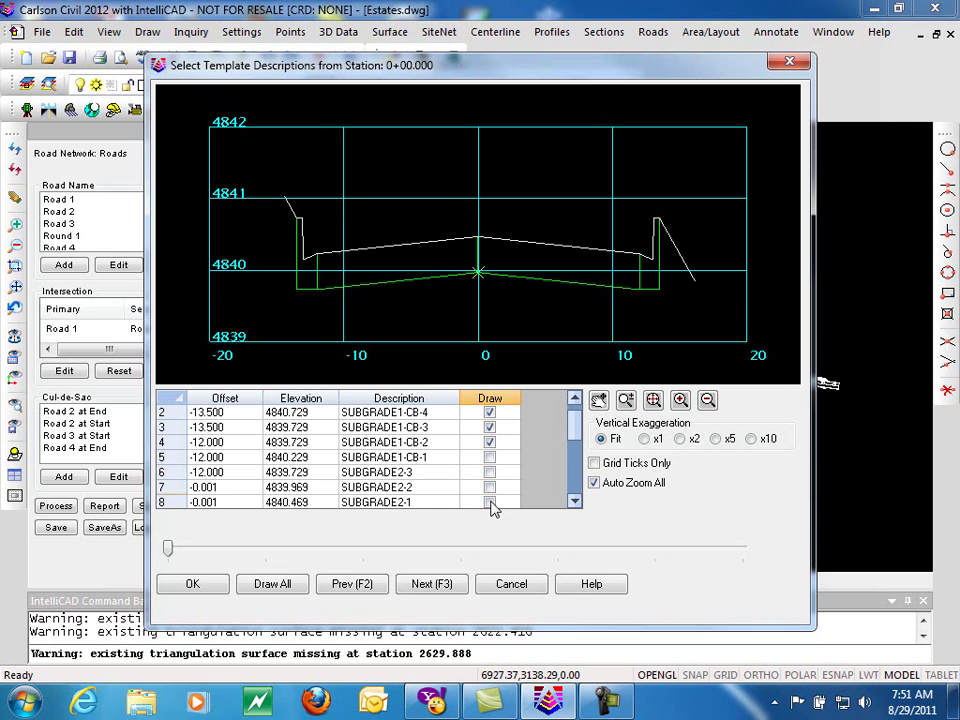
left_click(482, 276)
left_click(514, 585)
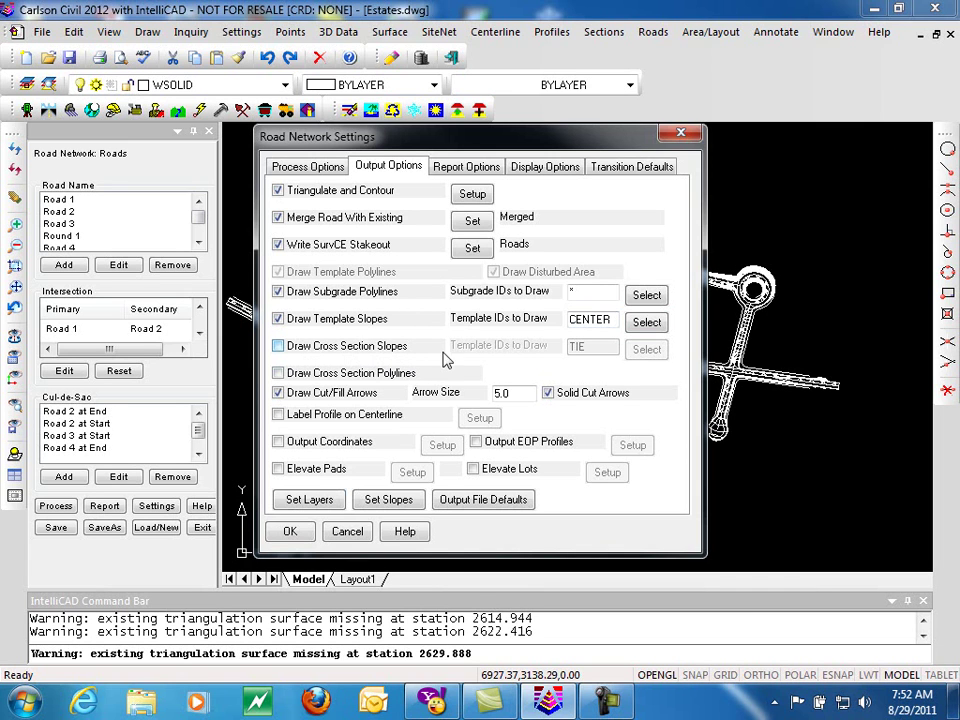
Try the Draw Cross Section Slopes option with template ID TIE, and look at the road drawing behind the settings
left_click(279, 346)
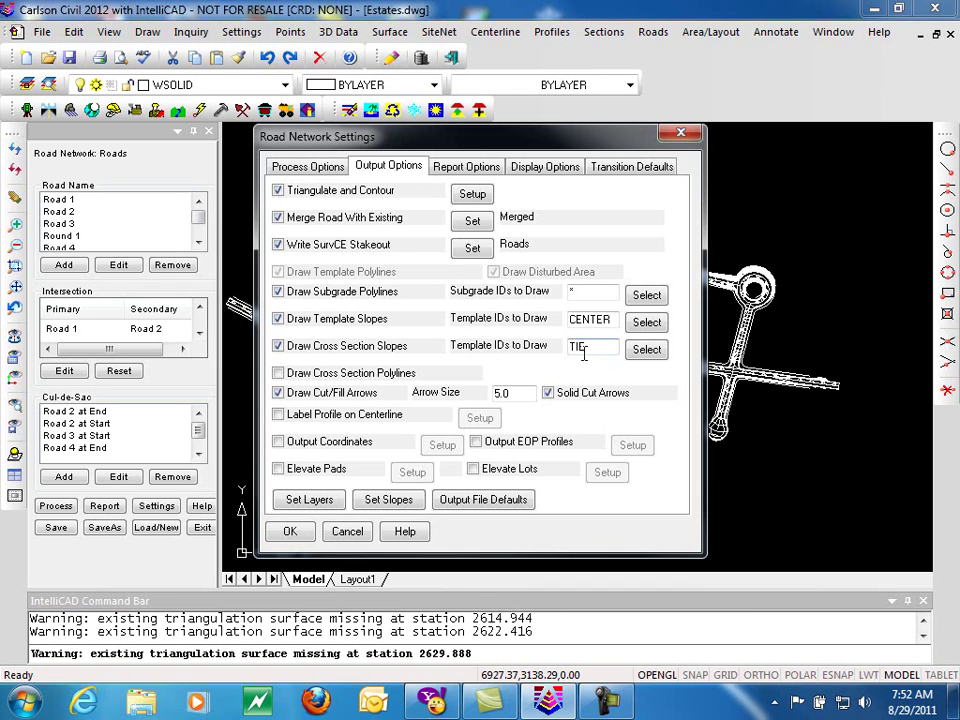
left_click(278, 346)
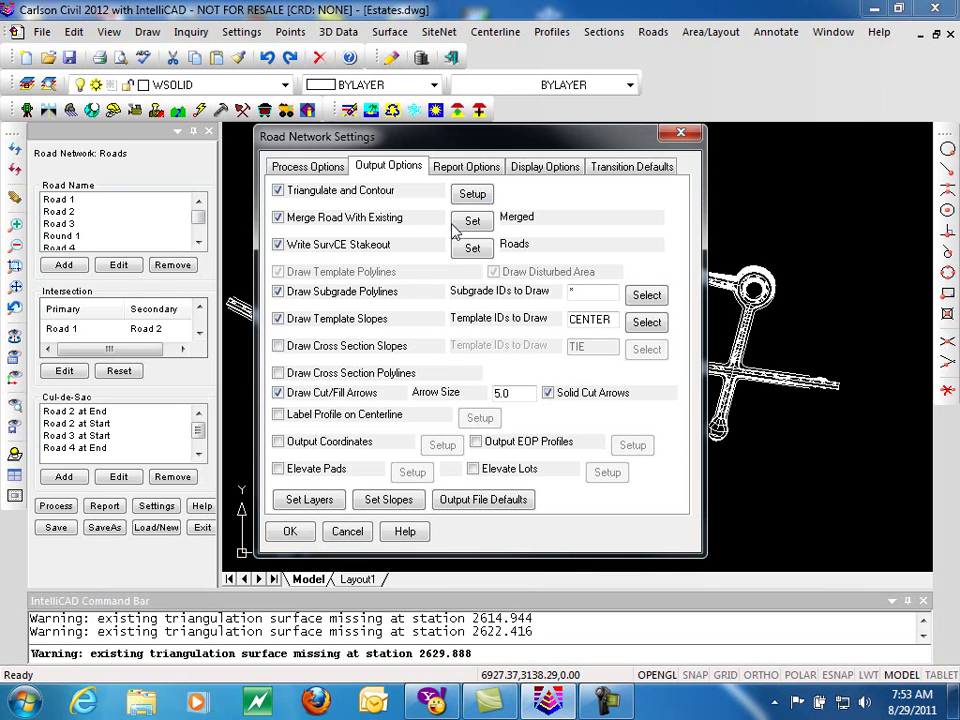
left_click_drag(486, 144, 334, 144)
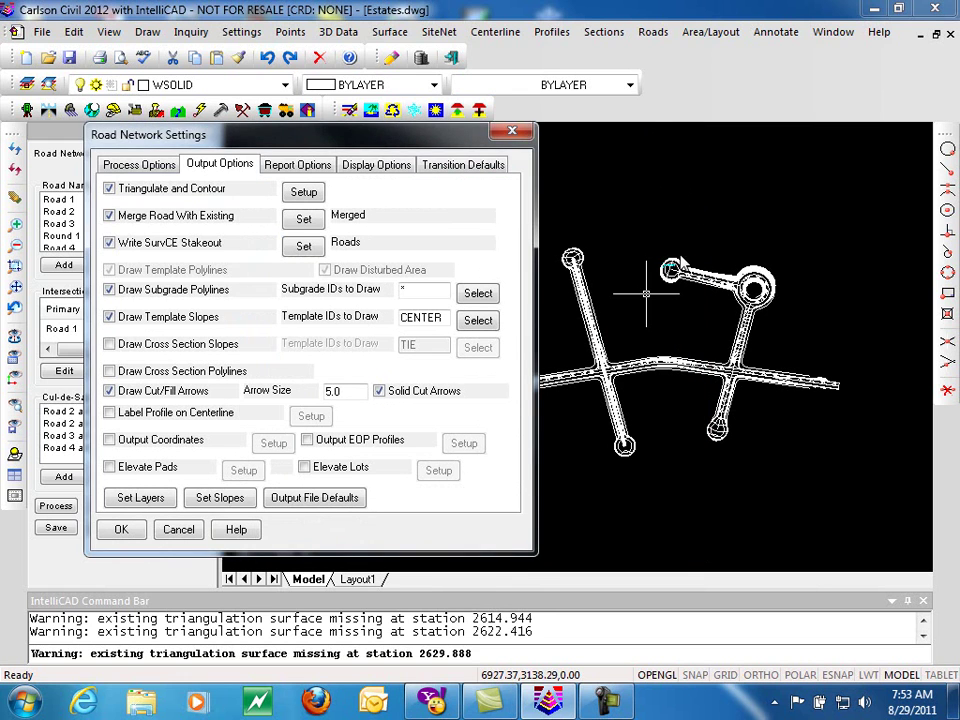
left_click_drag(480, 143, 603, 134)
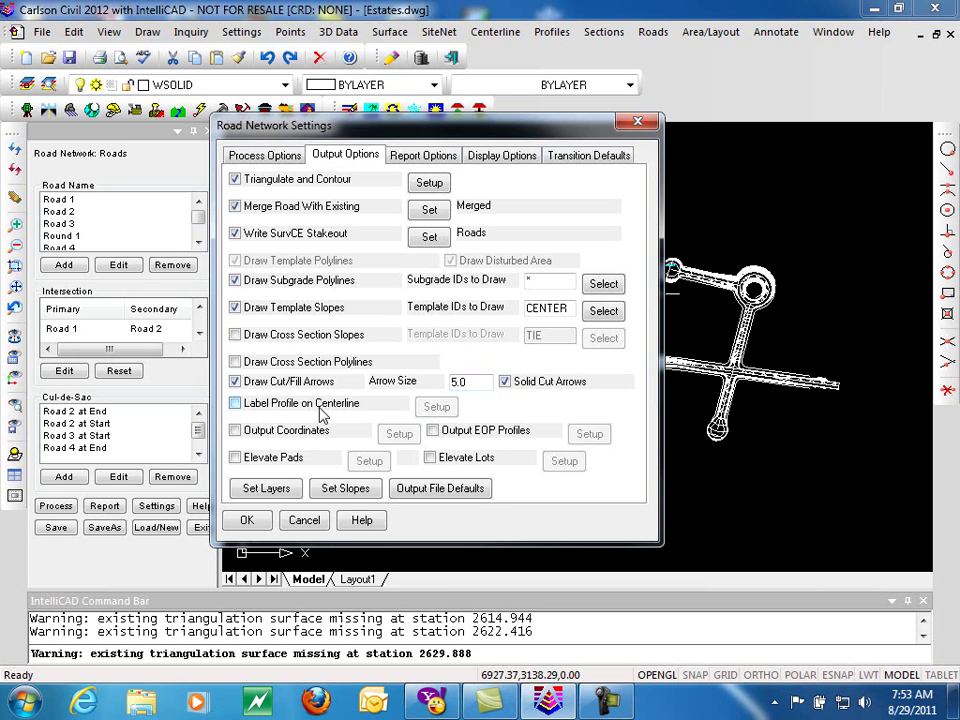
left_click(236, 404)
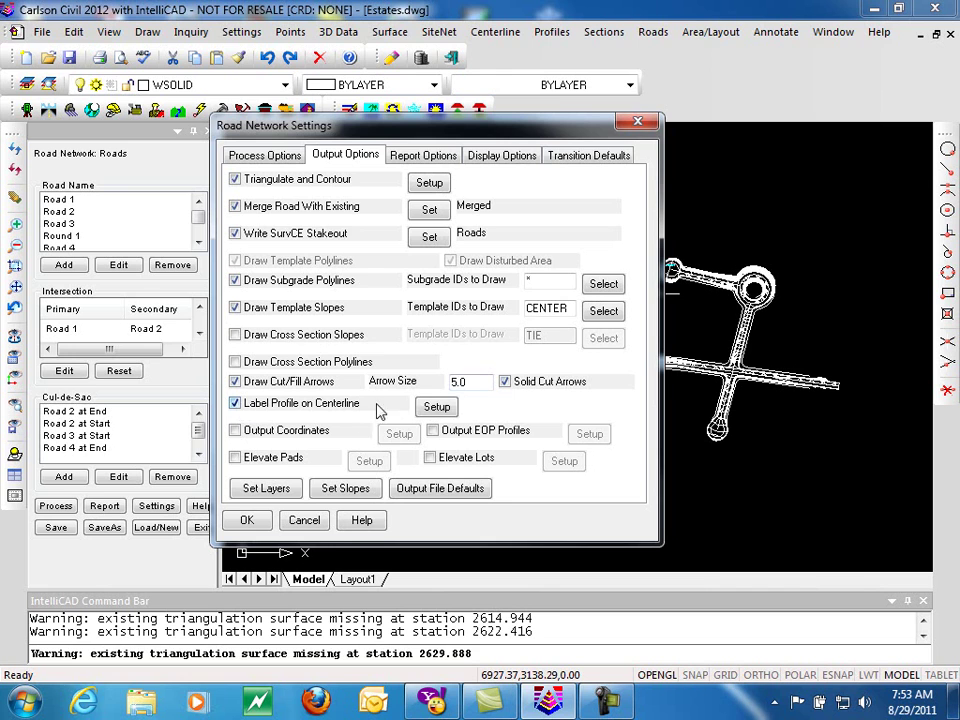
left_click(437, 407)
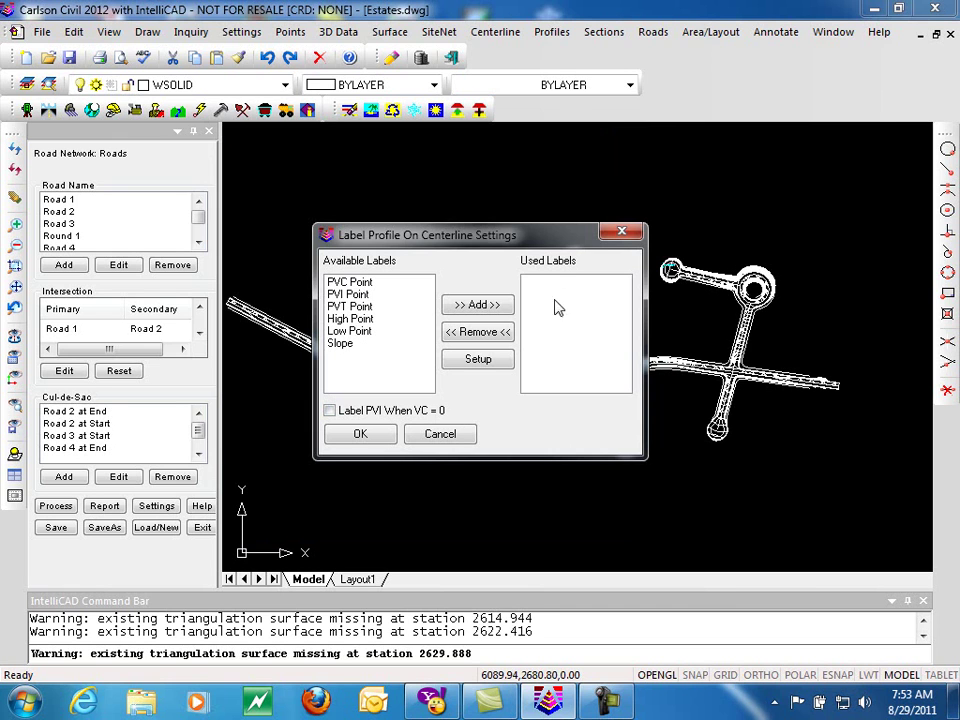
left_click(621, 234)
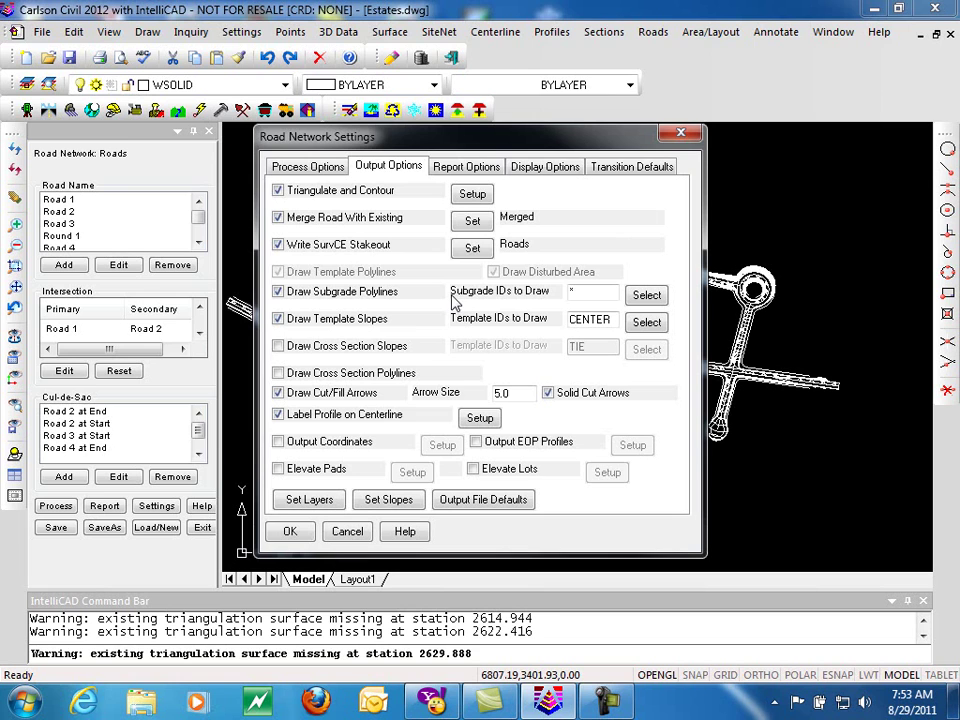
left_click(278, 415)
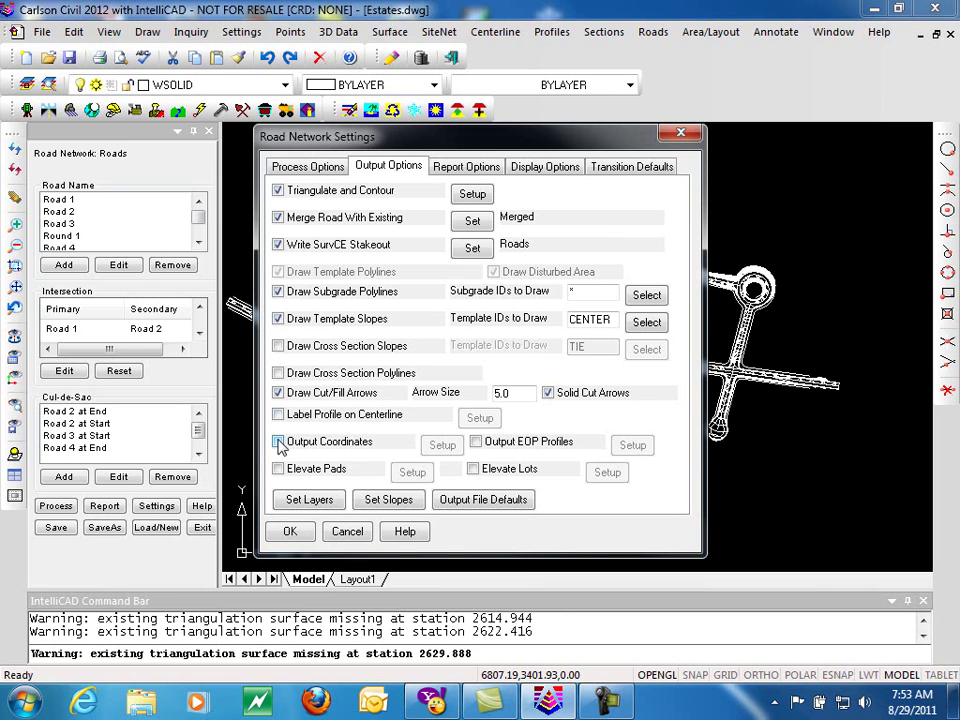
Try Label Profile on Centerline with the PVI Point label, and review that label's settings
left_click(278, 414)
left_click(482, 418)
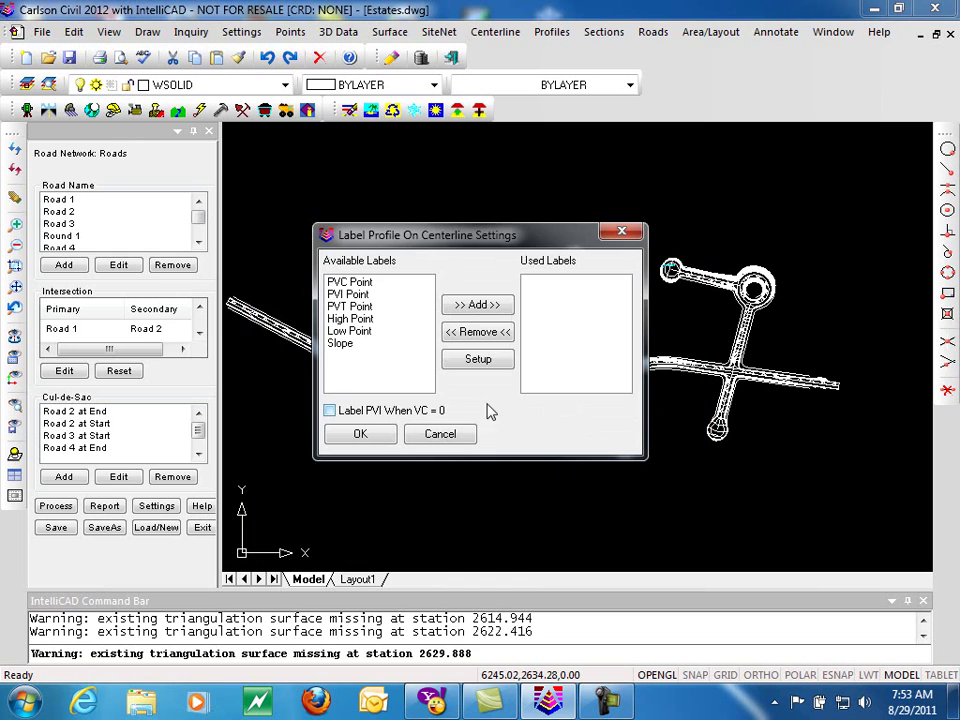
left_click(380, 282)
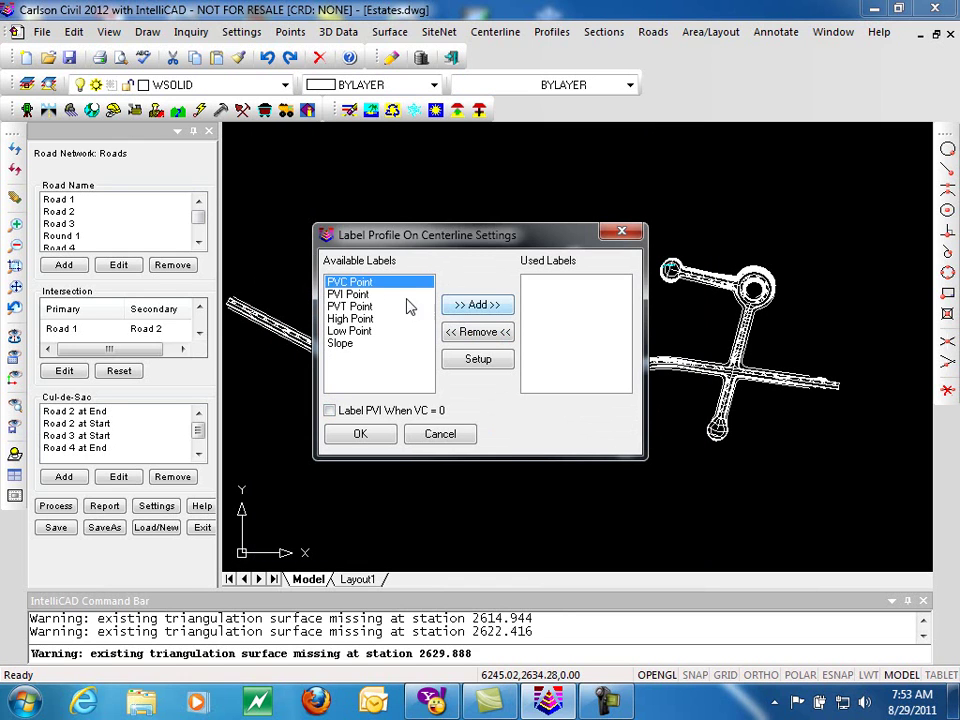
left_click(354, 307)
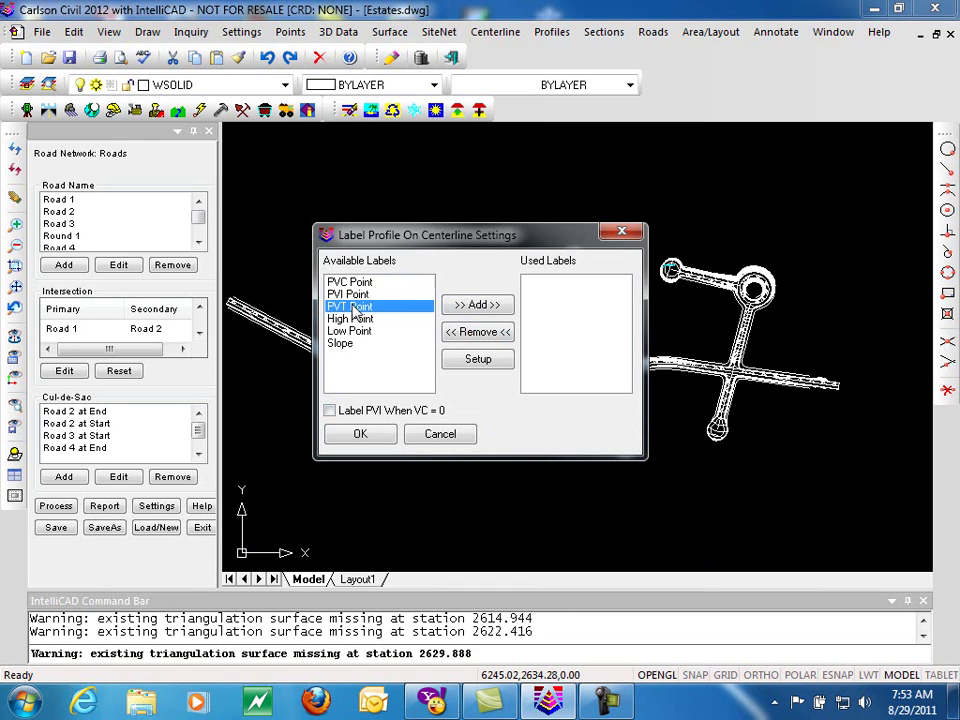
left_click(350, 295)
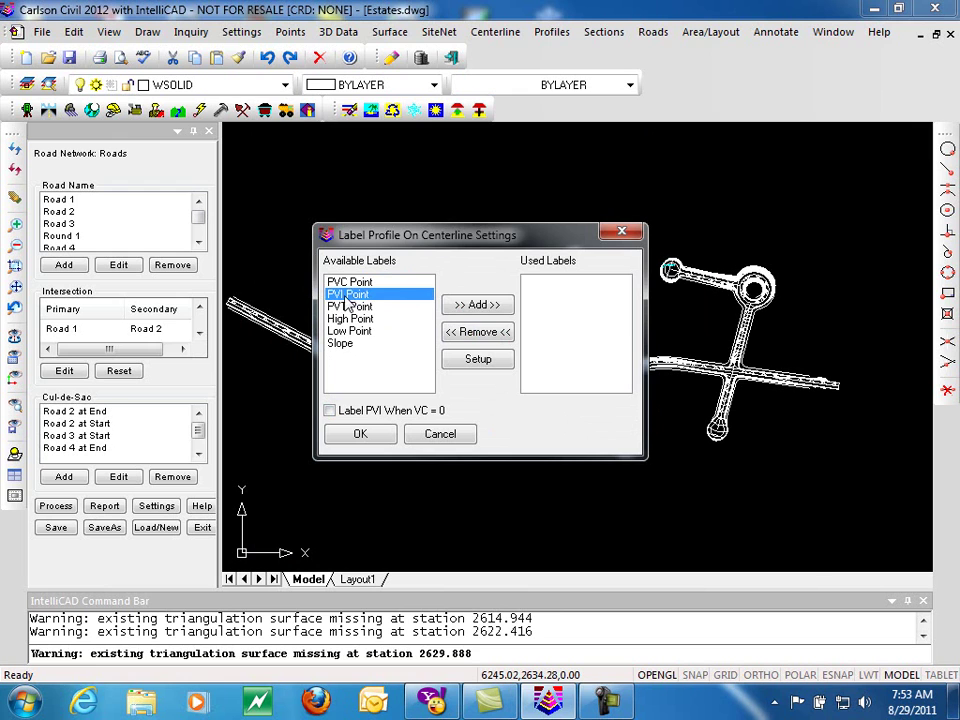
left_click(476, 305)
double_click(567, 284)
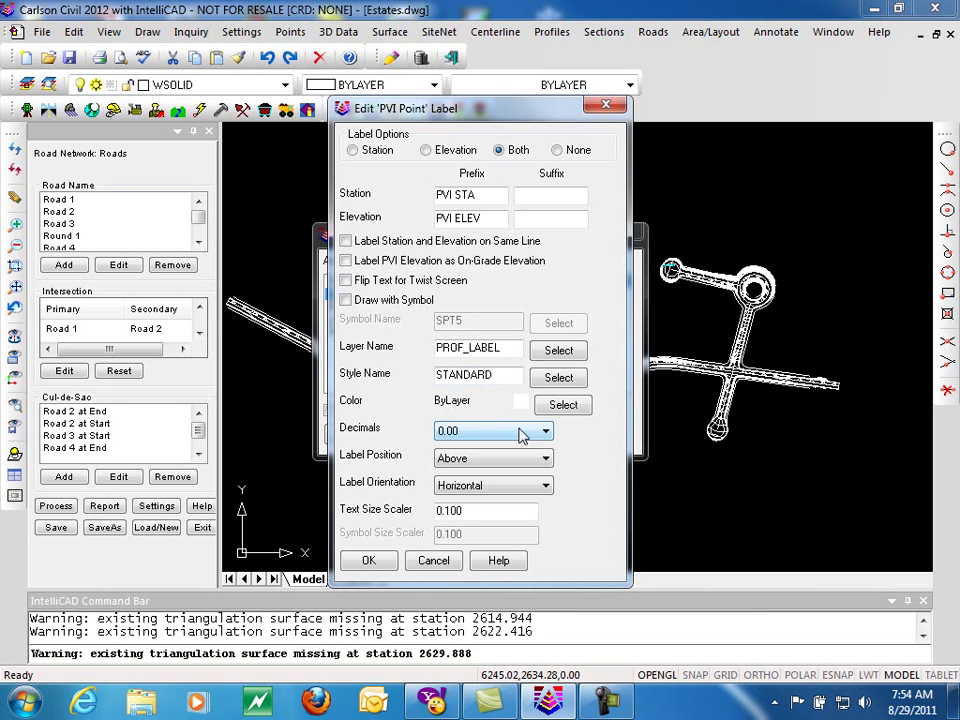
left_click(378, 565)
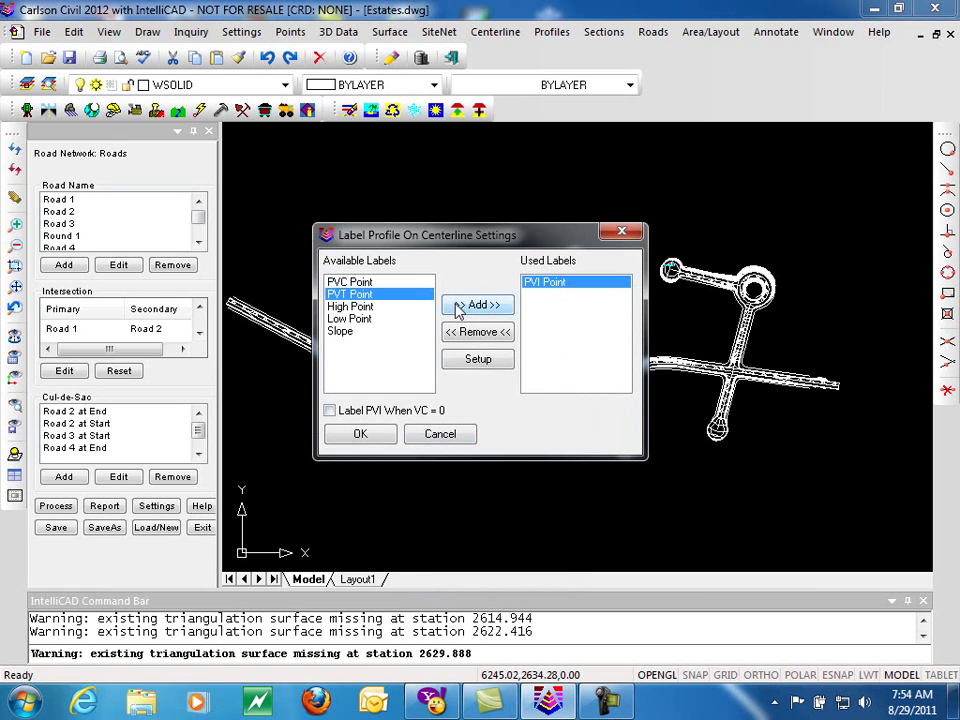
left_click(424, 435)
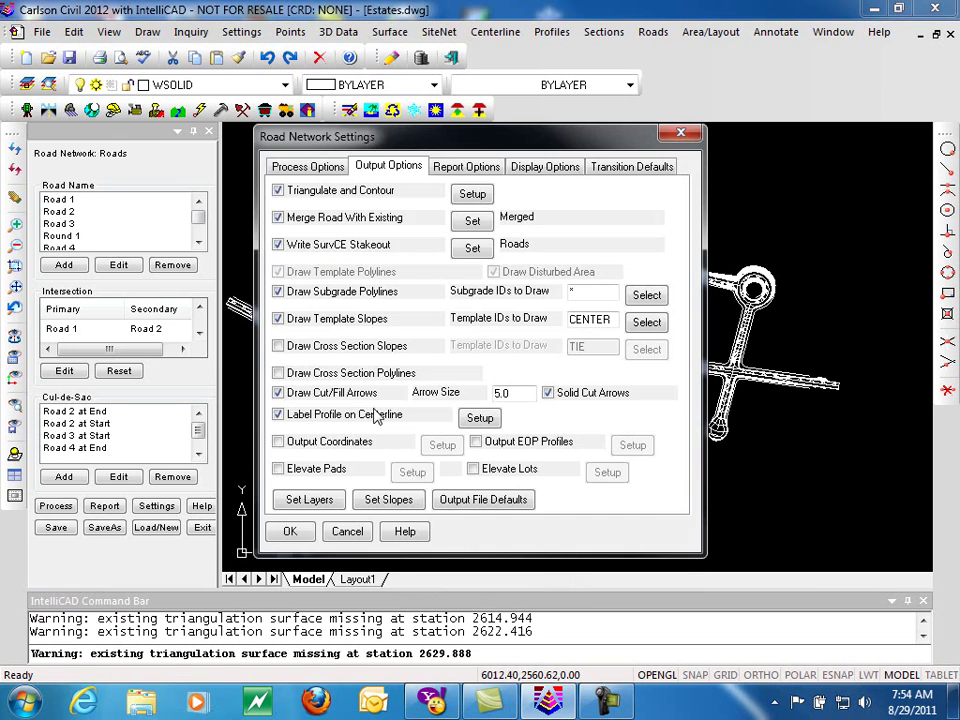
left_click(279, 416)
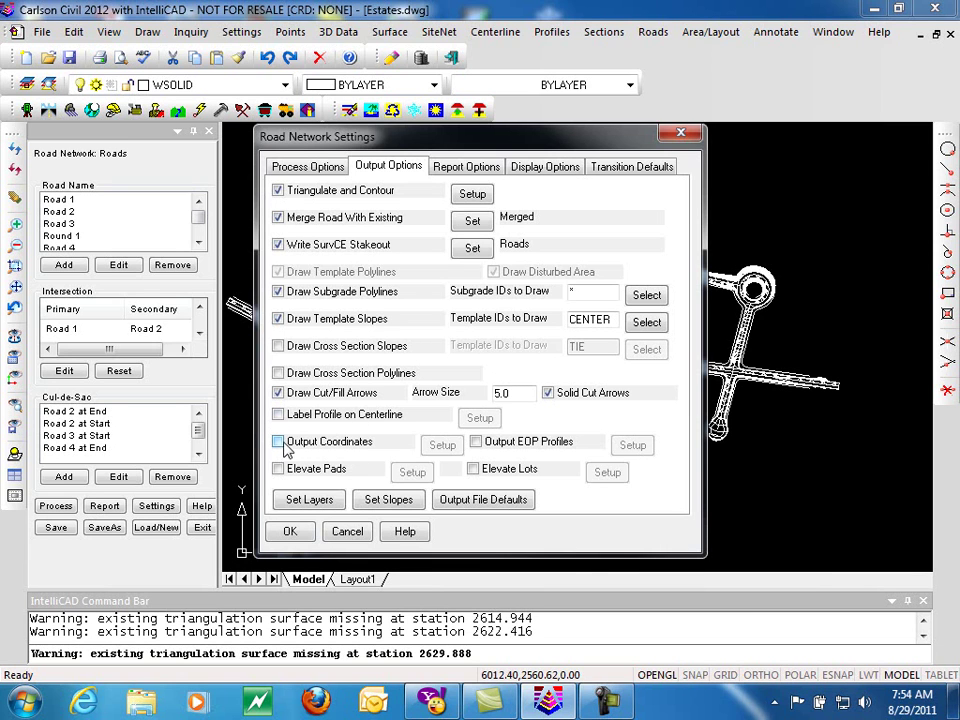
Try the Output Coordinates option, and check its point output settings and the template IDs available at station 0+00.000
left_click(279, 442)
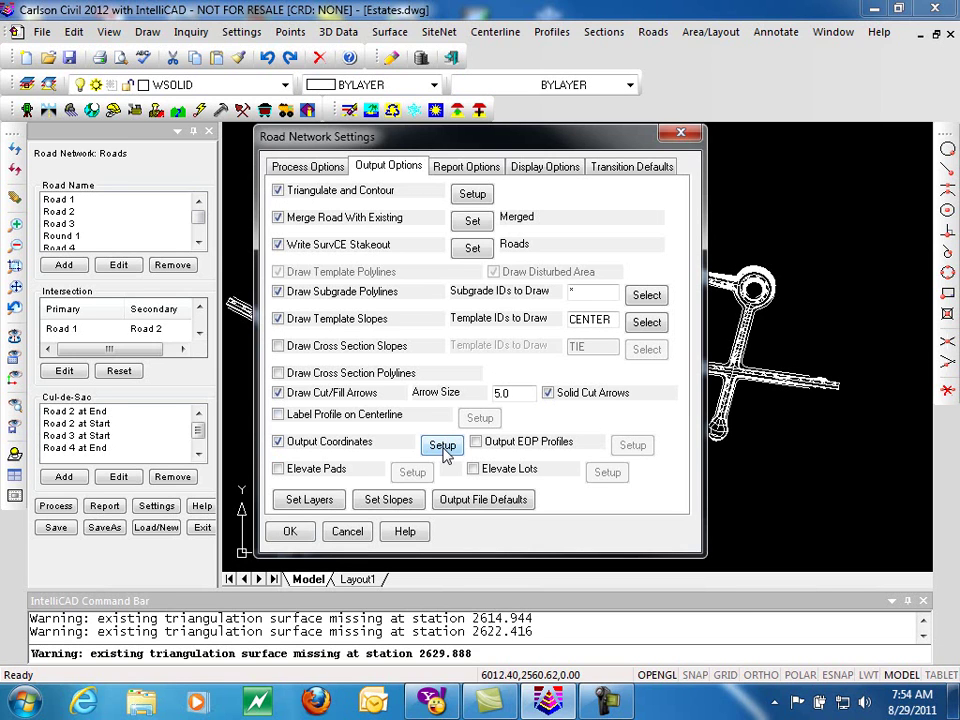
left_click(279, 443)
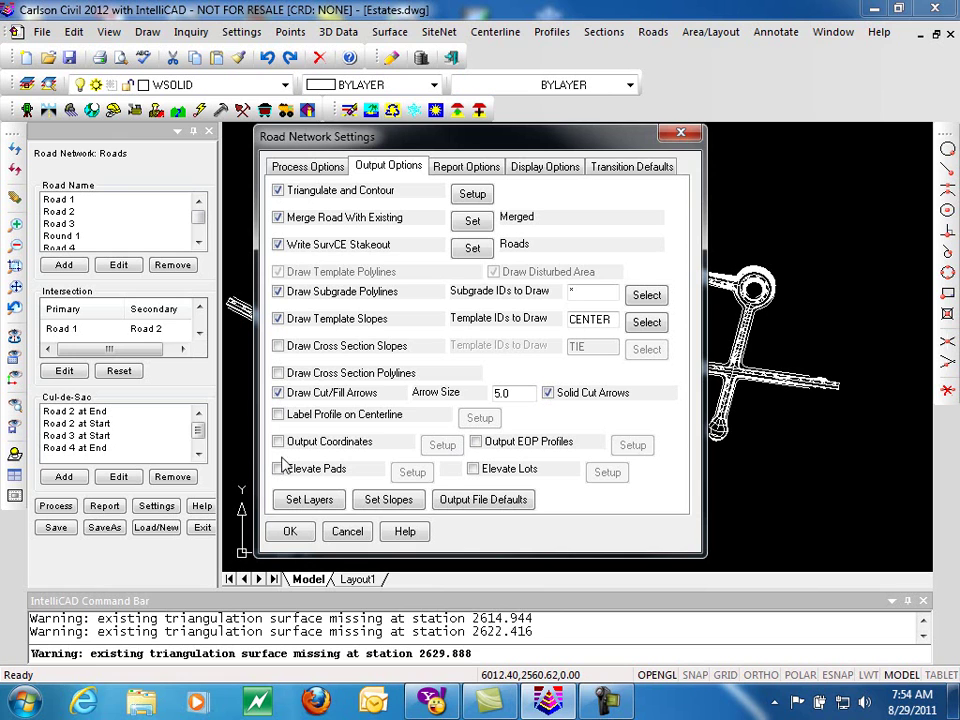
left_click(278, 441)
left_click(431, 448)
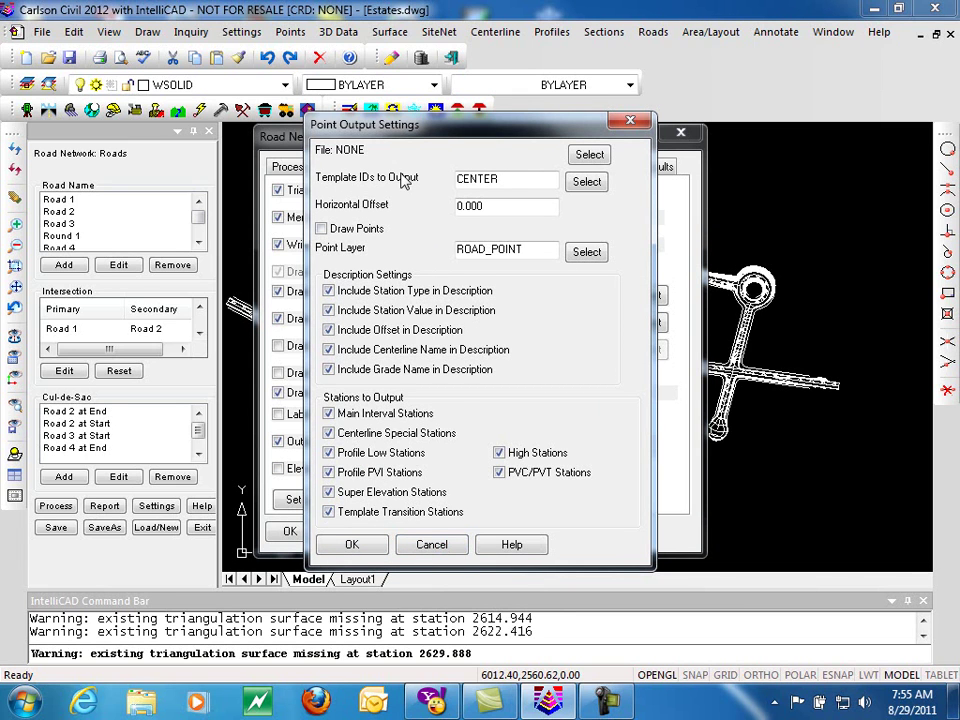
left_click(594, 187)
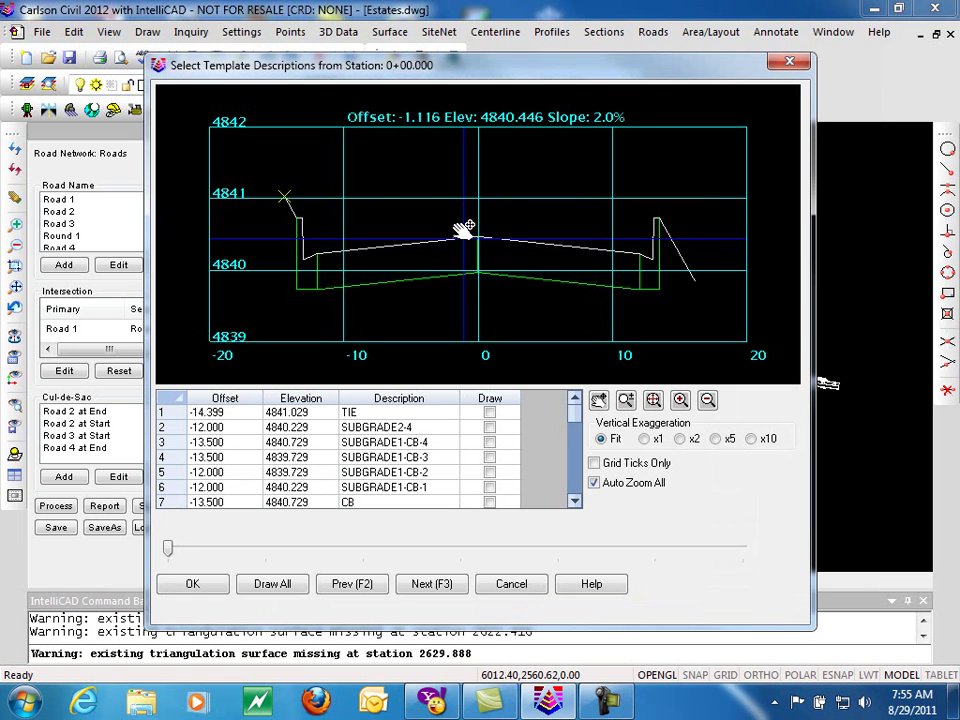
left_click(516, 590)
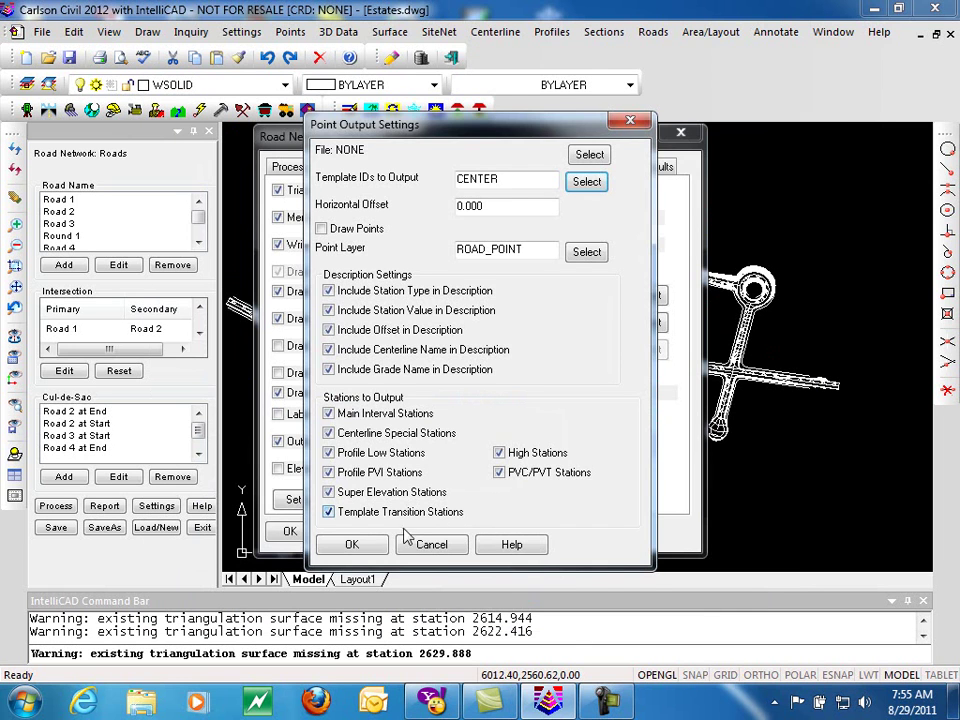
left_click(432, 545)
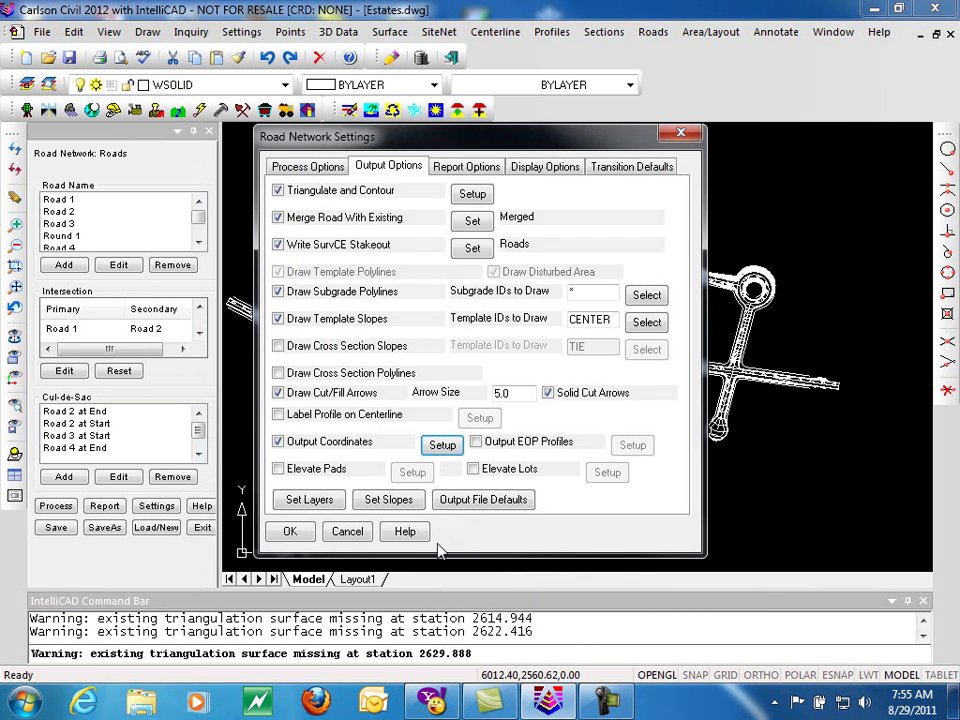
left_click(278, 442)
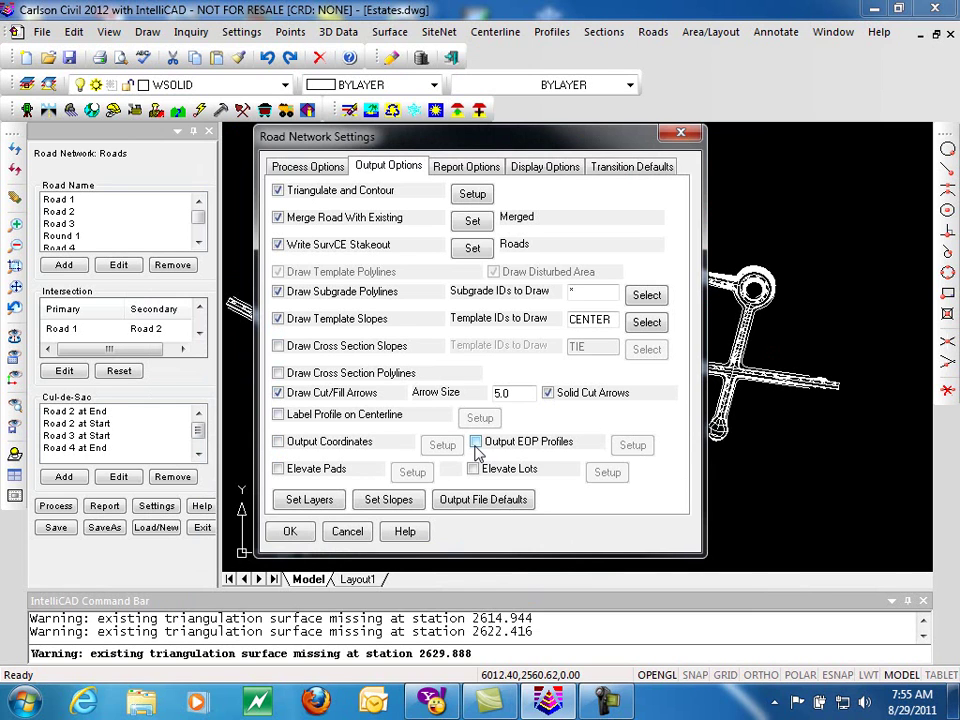
Try the Output EOP Profiles option with template ID EP and the profile suffixes -EP-Left and -EP-Right
left_click(476, 443)
left_click(634, 446)
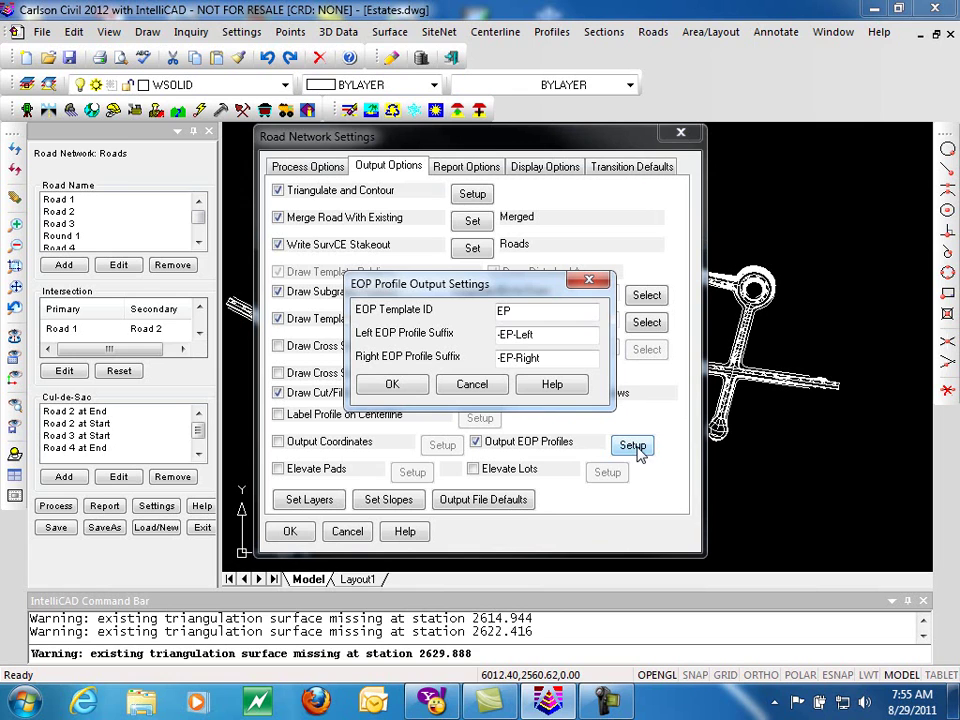
left_click(405, 386)
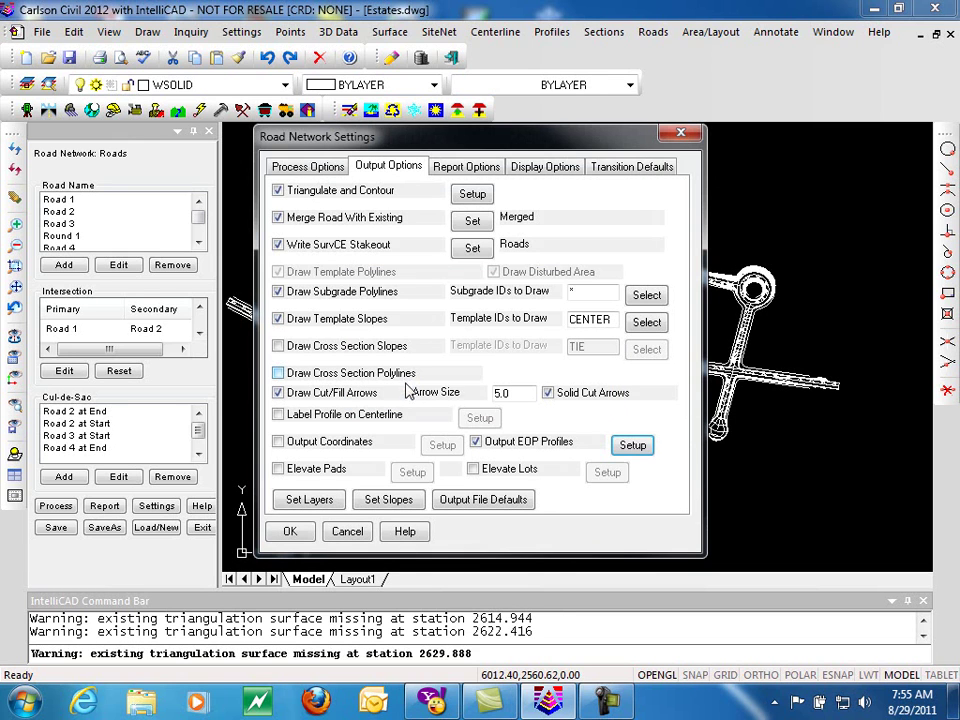
left_click(476, 441)
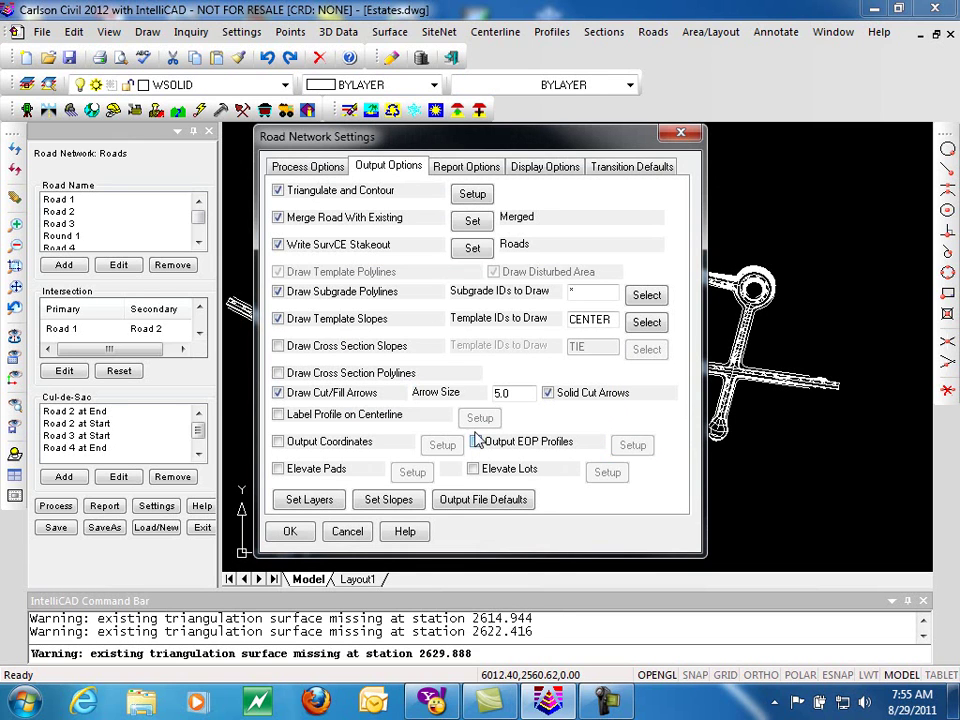
Turn on Elevate Pads and set its reference template ID to EP, with Assign New Layer off
left_click(278, 470)
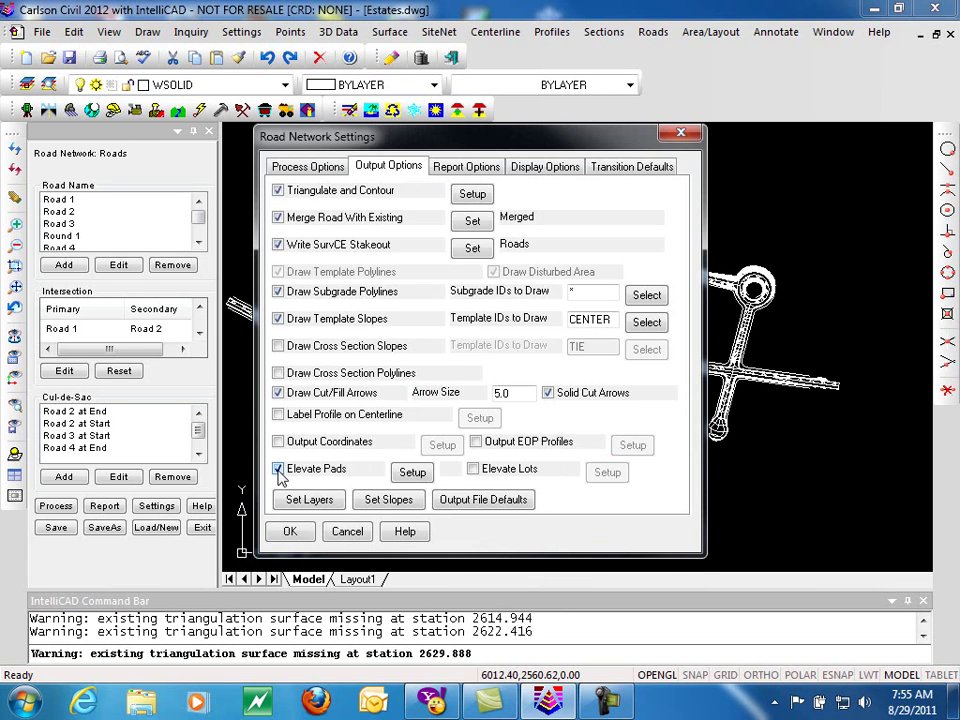
left_click(415, 472)
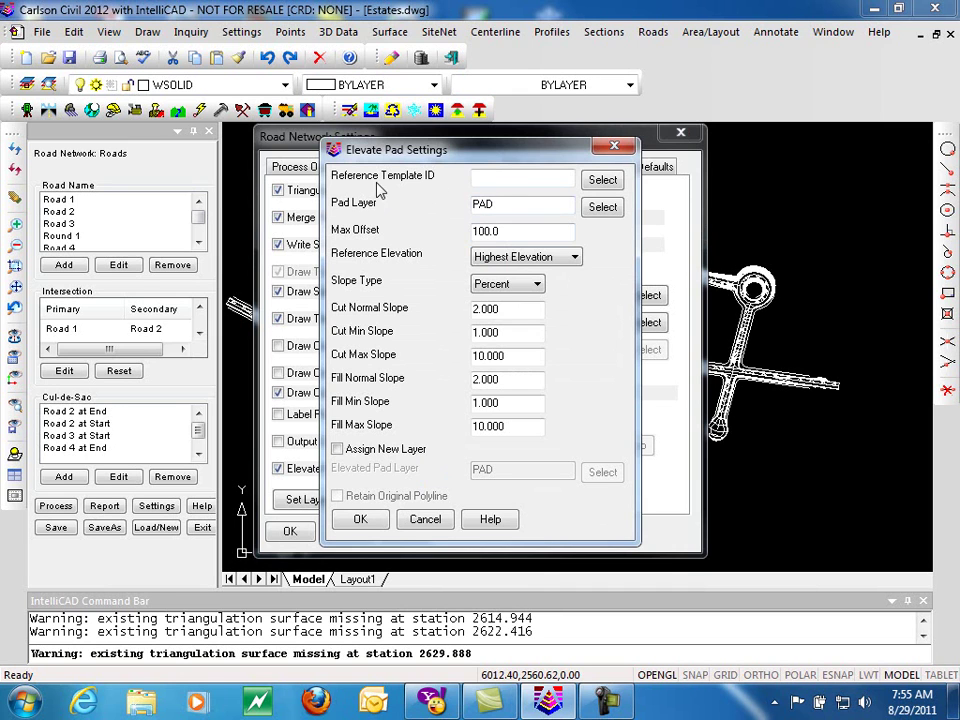
left_click(604, 182)
left_click(336, 295)
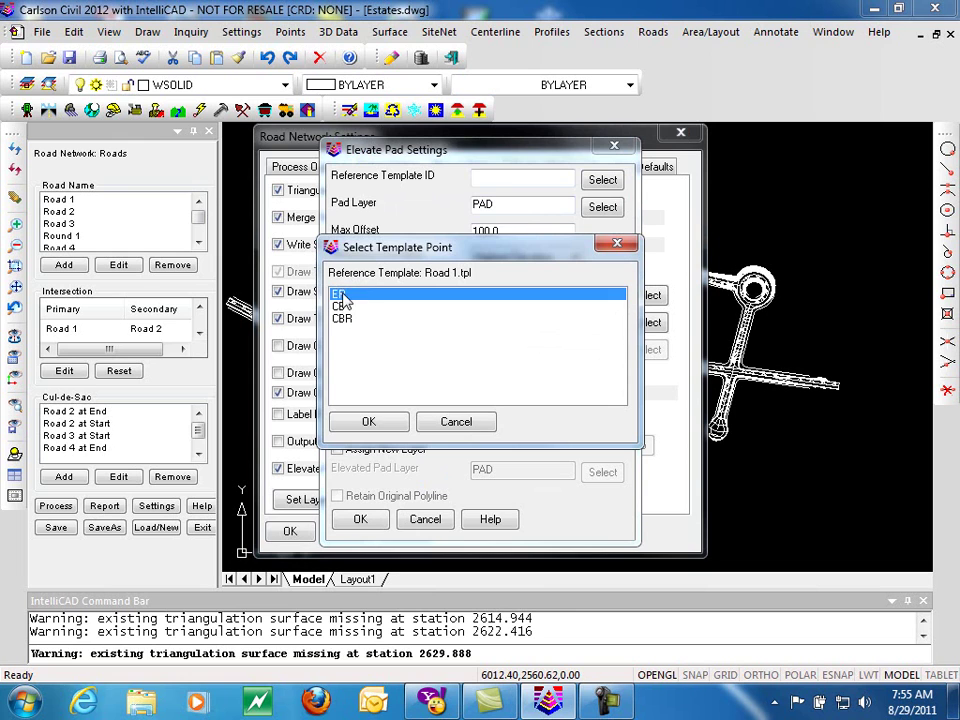
left_click(367, 422)
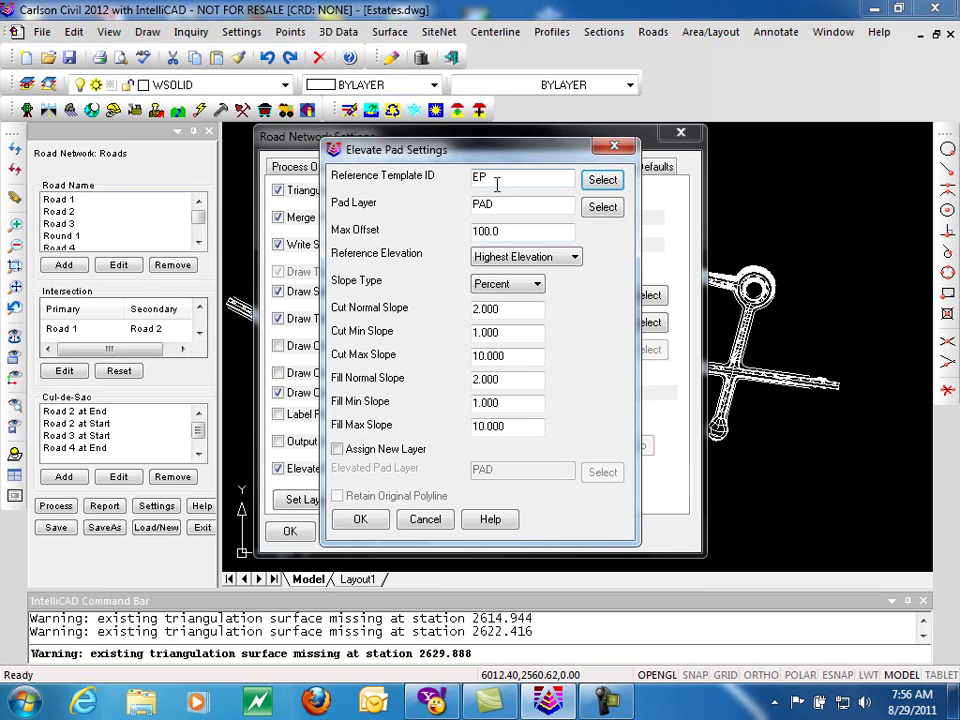
left_click(575, 257)
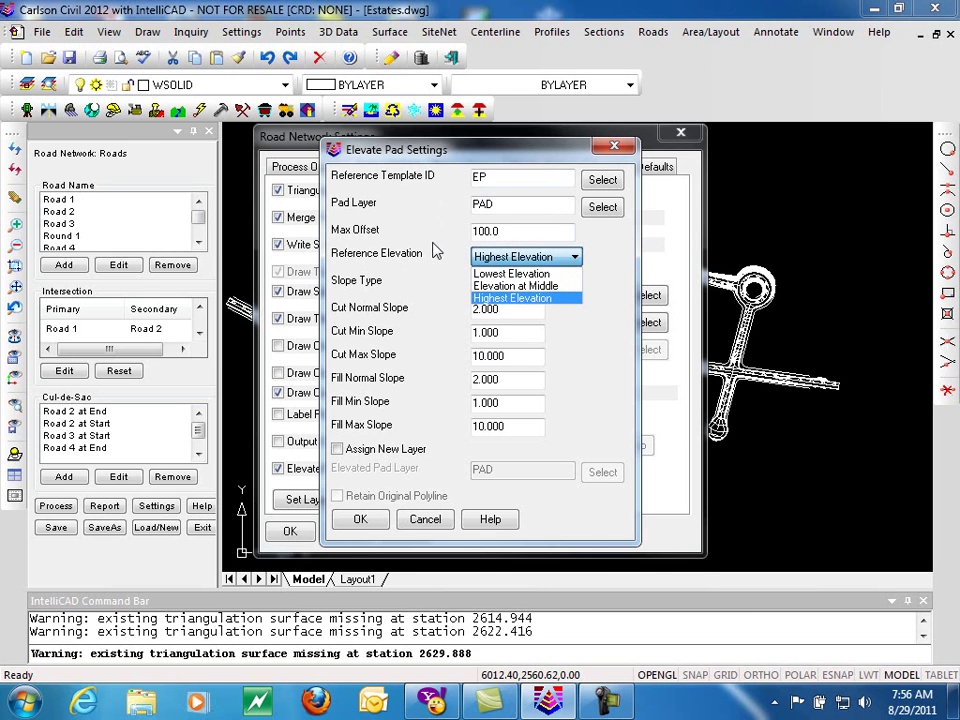
left_click(596, 258)
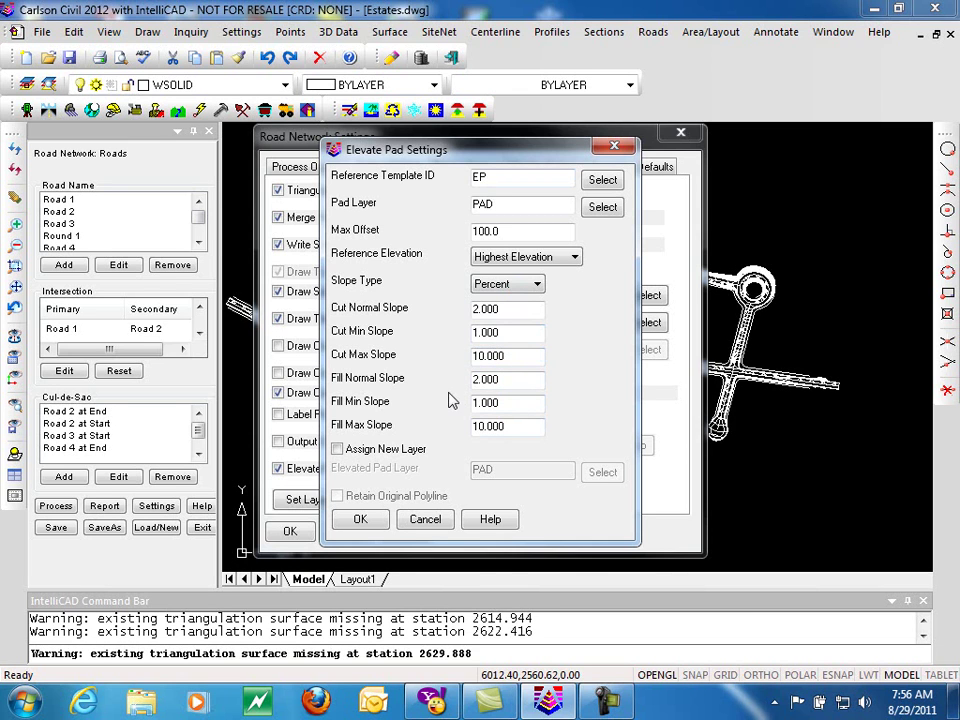
left_click(338, 450)
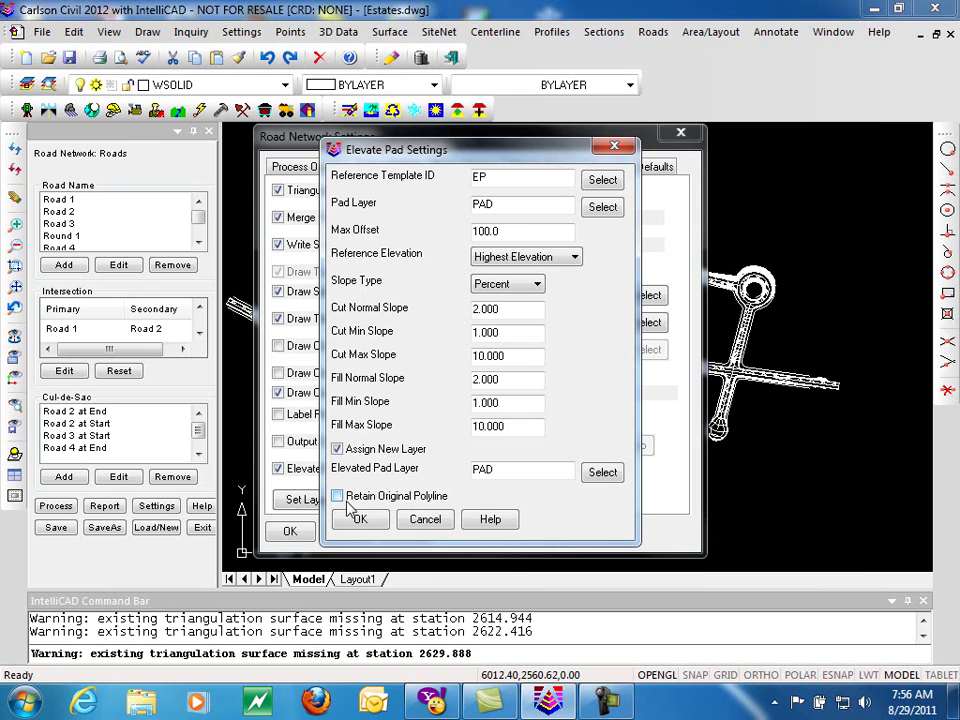
left_click(339, 450)
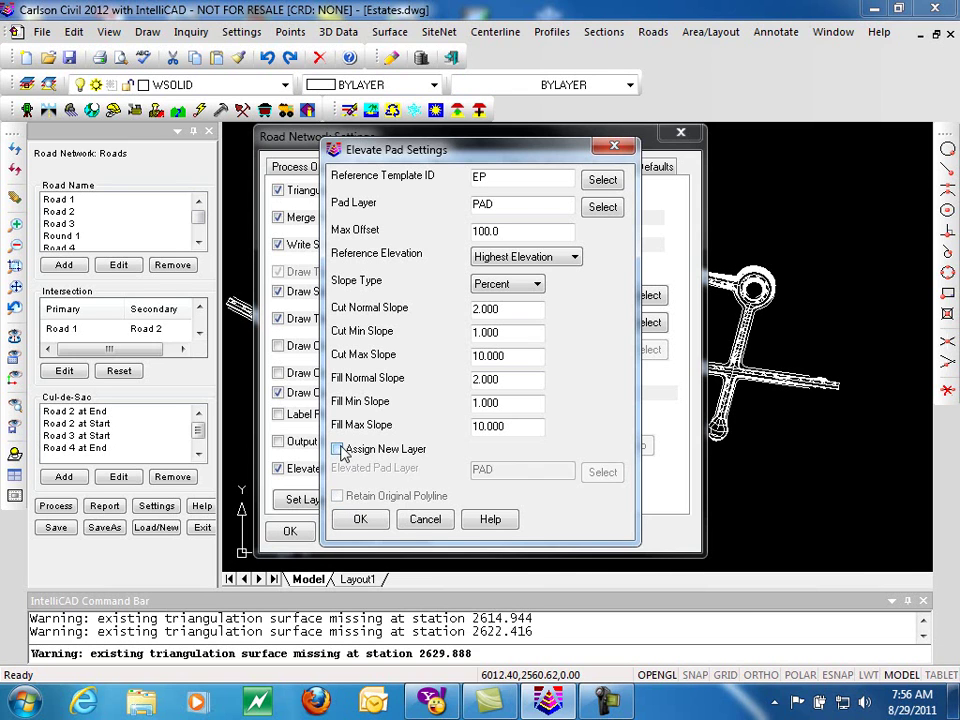
left_click(360, 524)
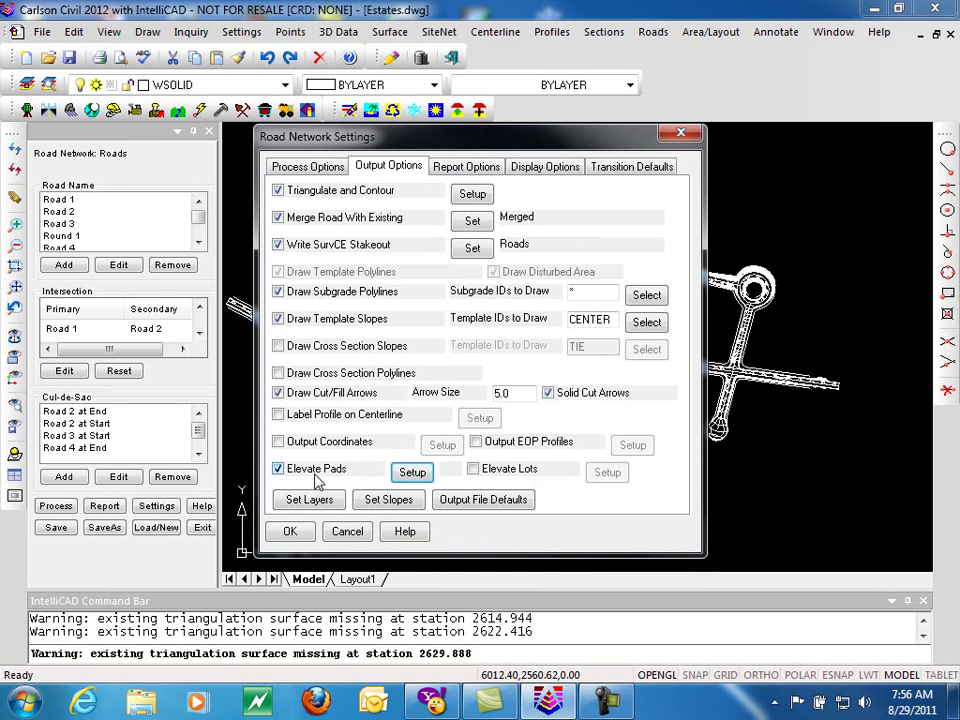
Turn on Elevate Lots and set its reference template ID to EP
left_click(473, 470)
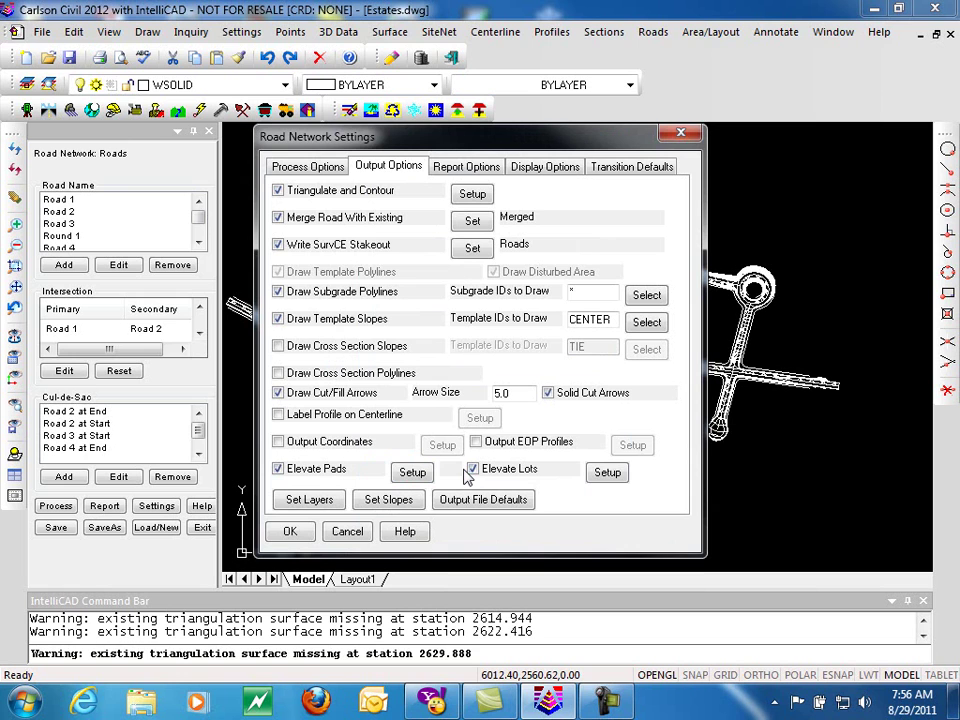
left_click(608, 473)
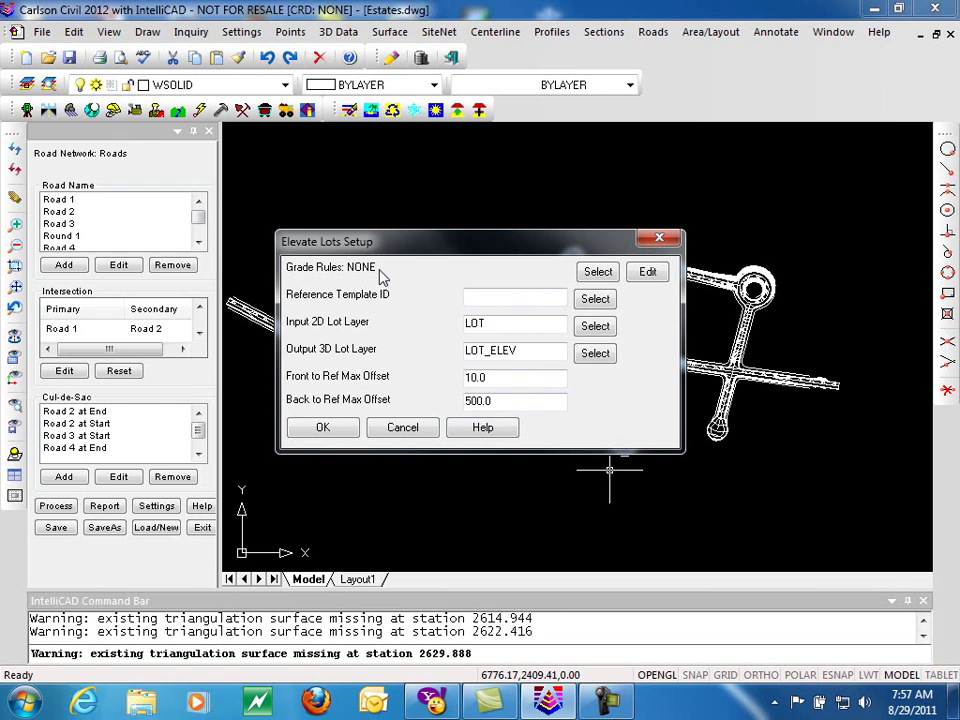
left_click(592, 299)
left_click(358, 295)
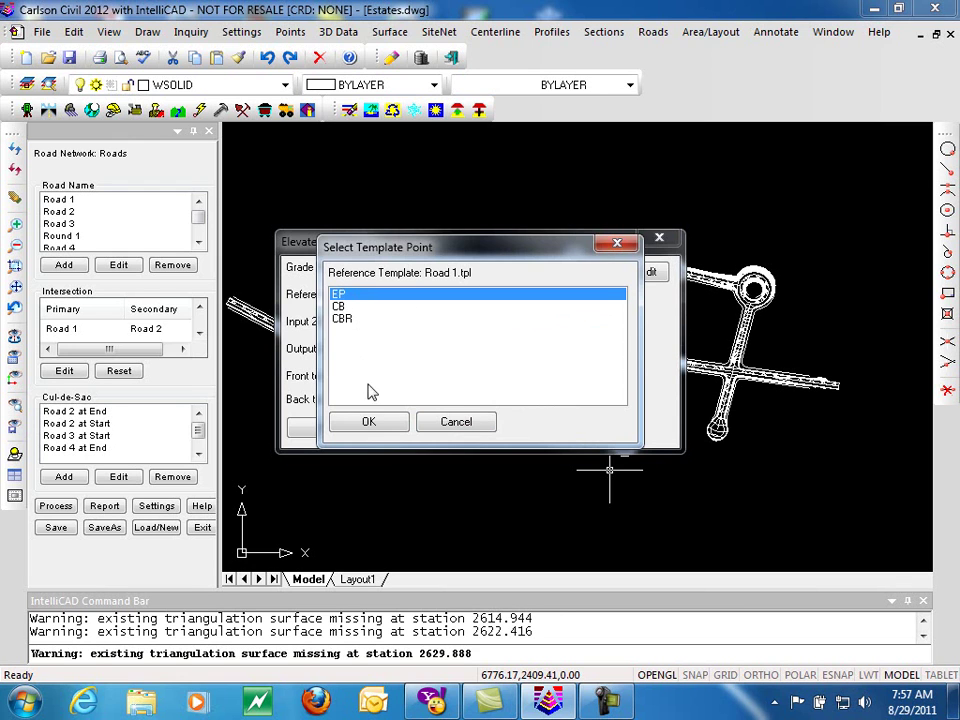
left_click(388, 424)
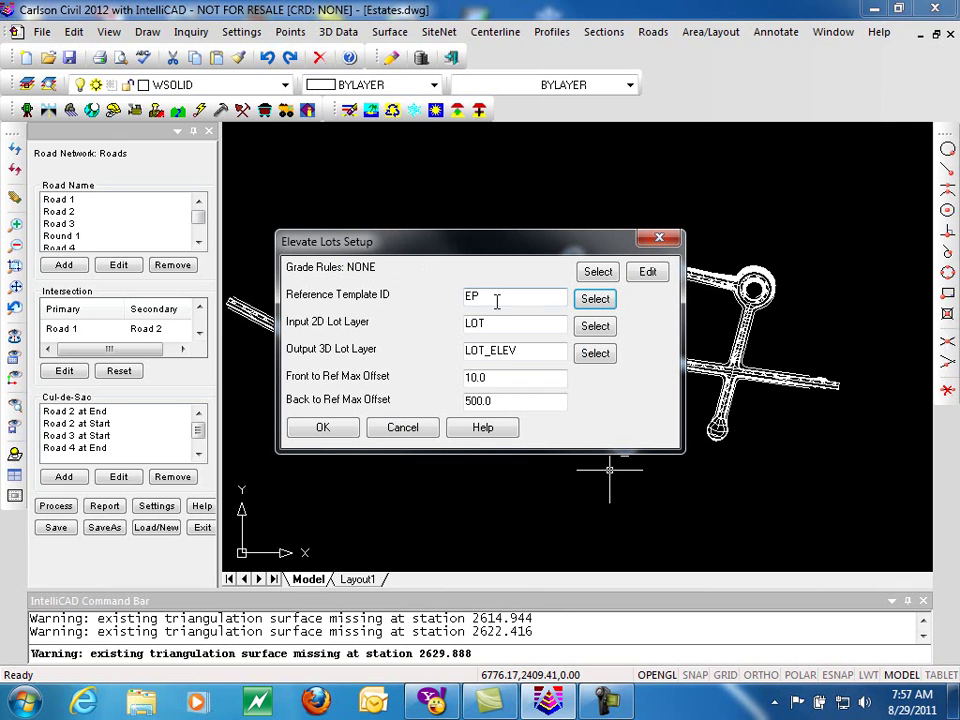
Check the grading rules file selection and the cut and fill grading rules for elevating lots
left_click(598, 272)
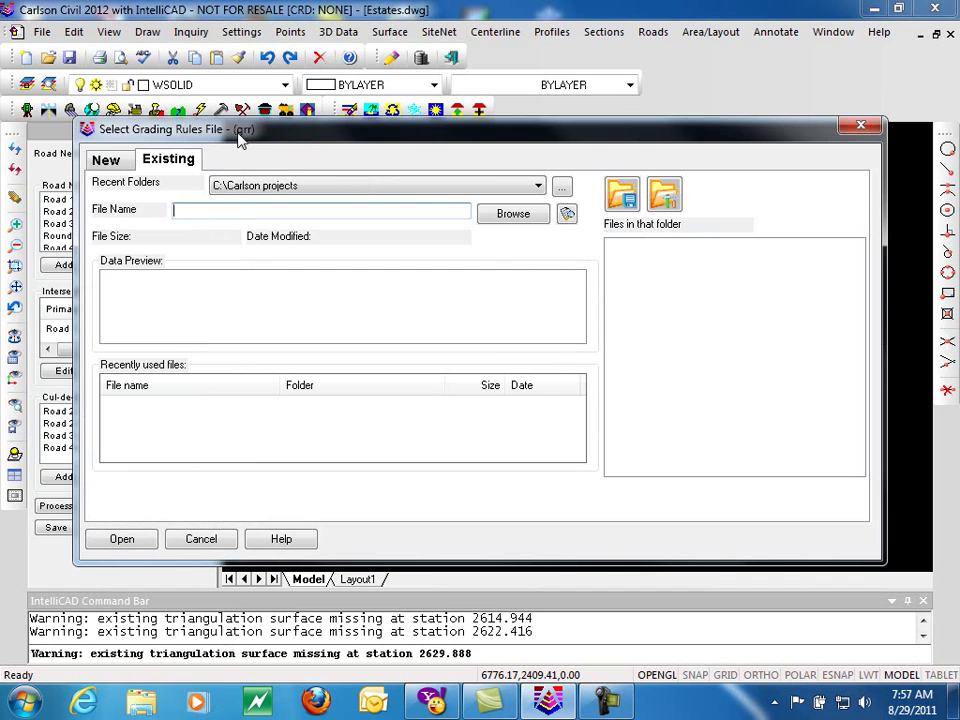
left_click(221, 540)
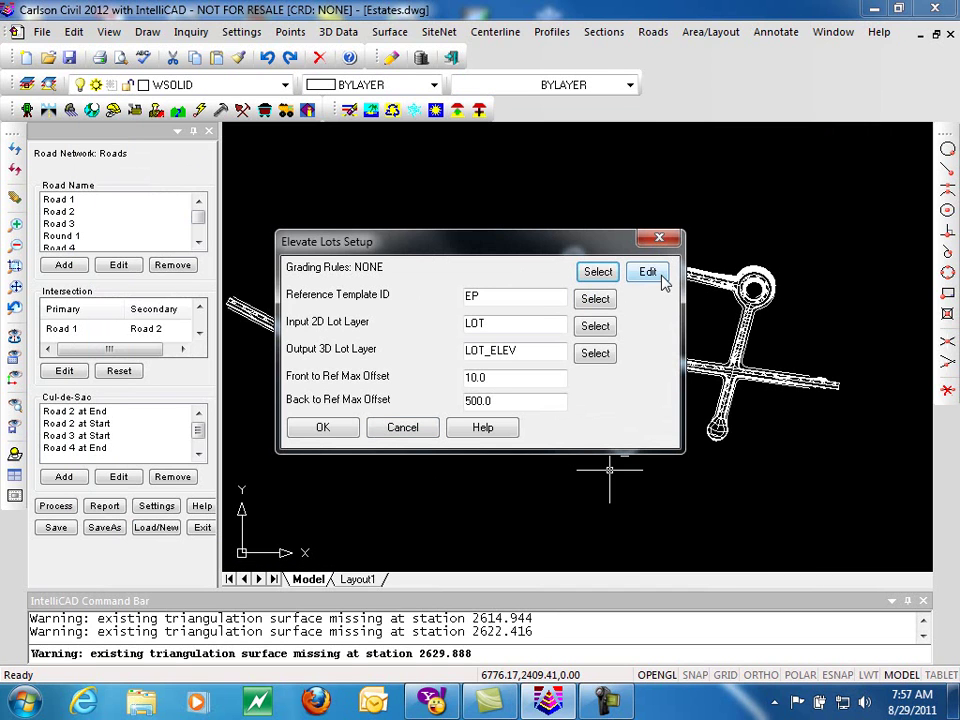
left_click(648, 273)
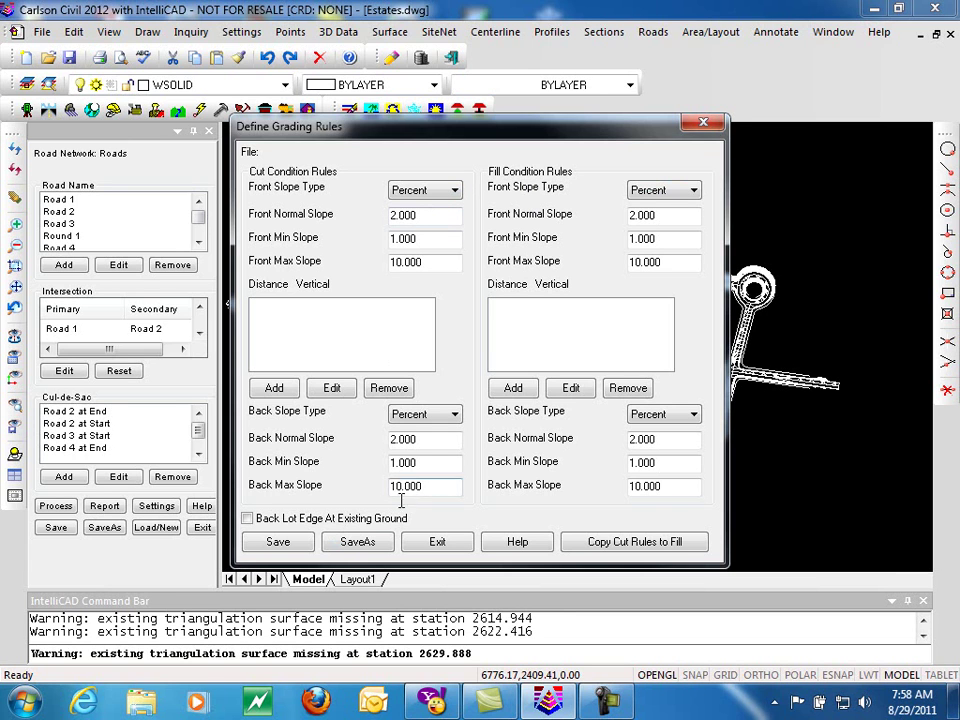
left_click(703, 124)
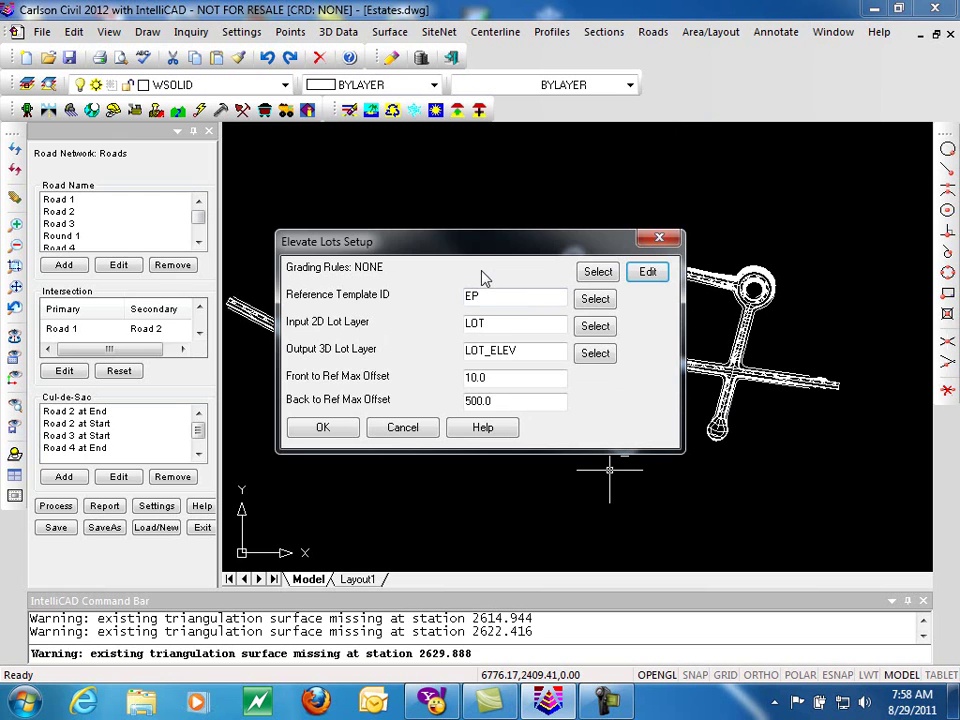
Discard the Elevate Lots setup changes and turn off both Elevate Lots and Elevate Pads in the output options
left_click(405, 429)
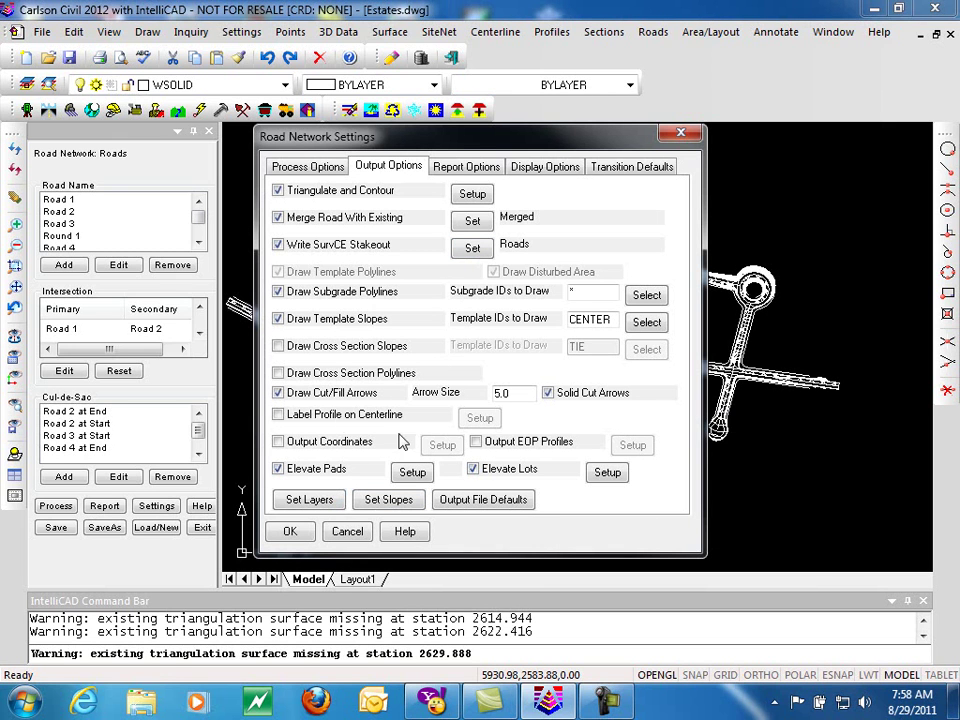
left_click(474, 470)
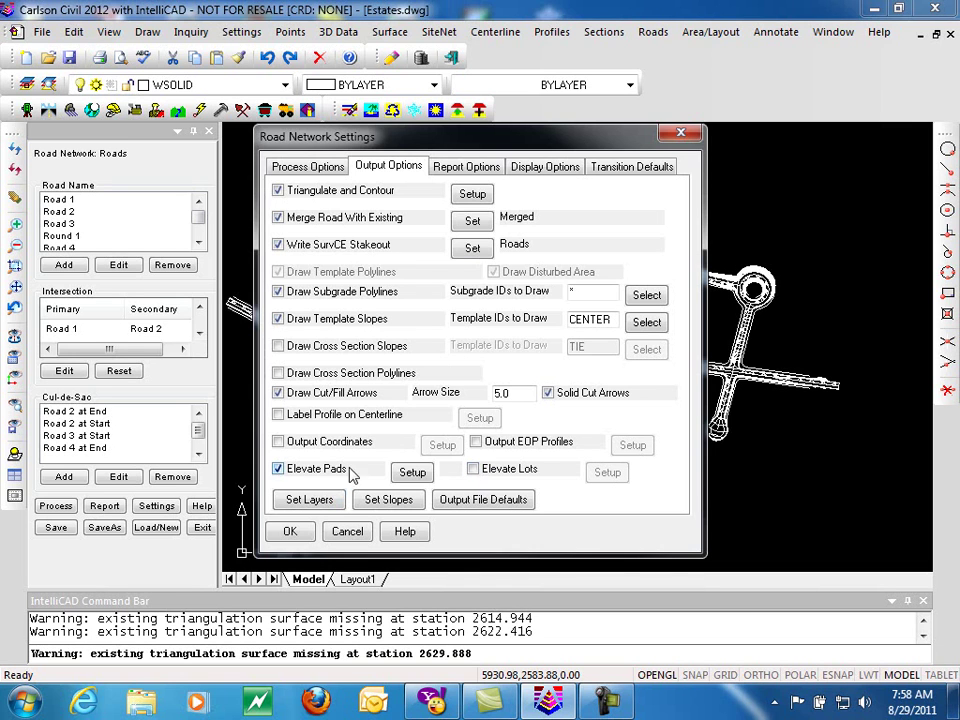
left_click(278, 469)
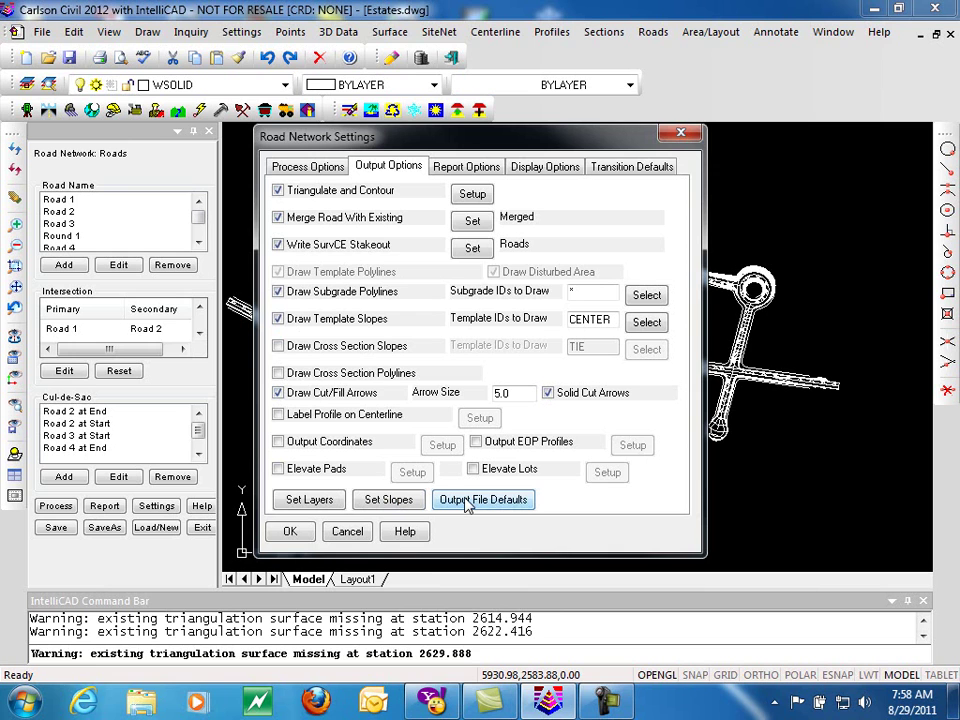
Check the output layers assigned to template, subgrade and cross section polylines, slope labels and disturbed area
left_click(300, 502)
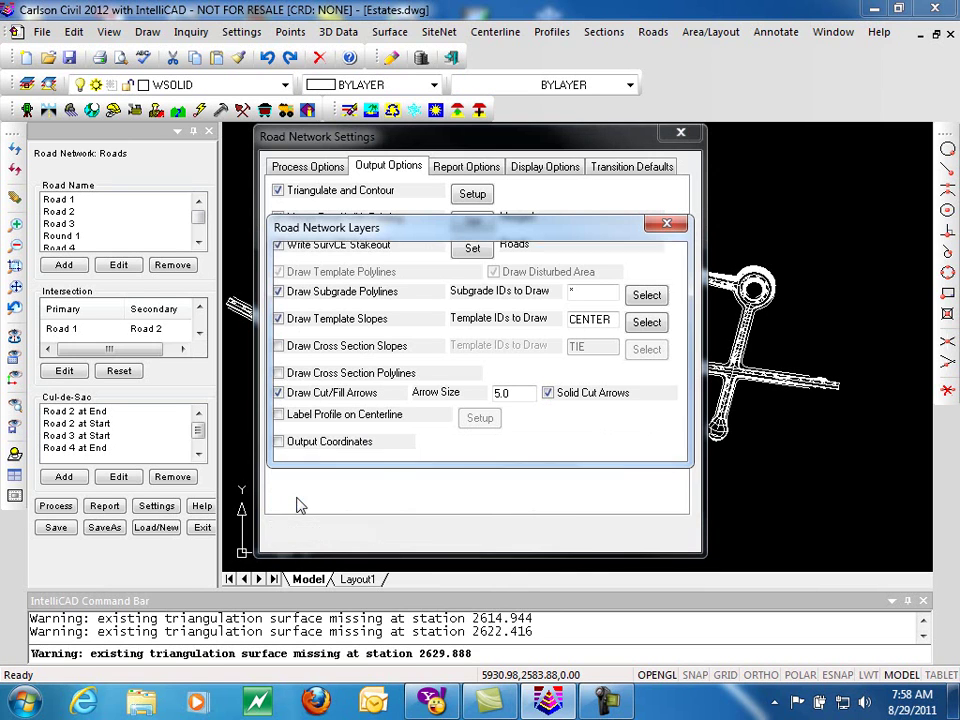
left_click_drag(440, 233, 305, 340)
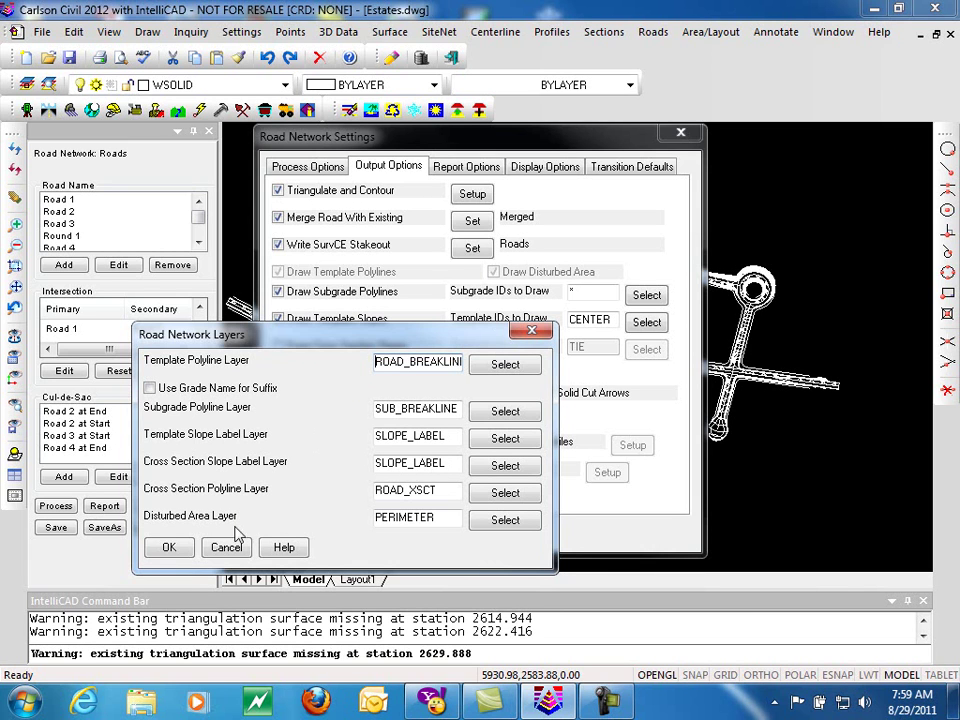
left_click(176, 550)
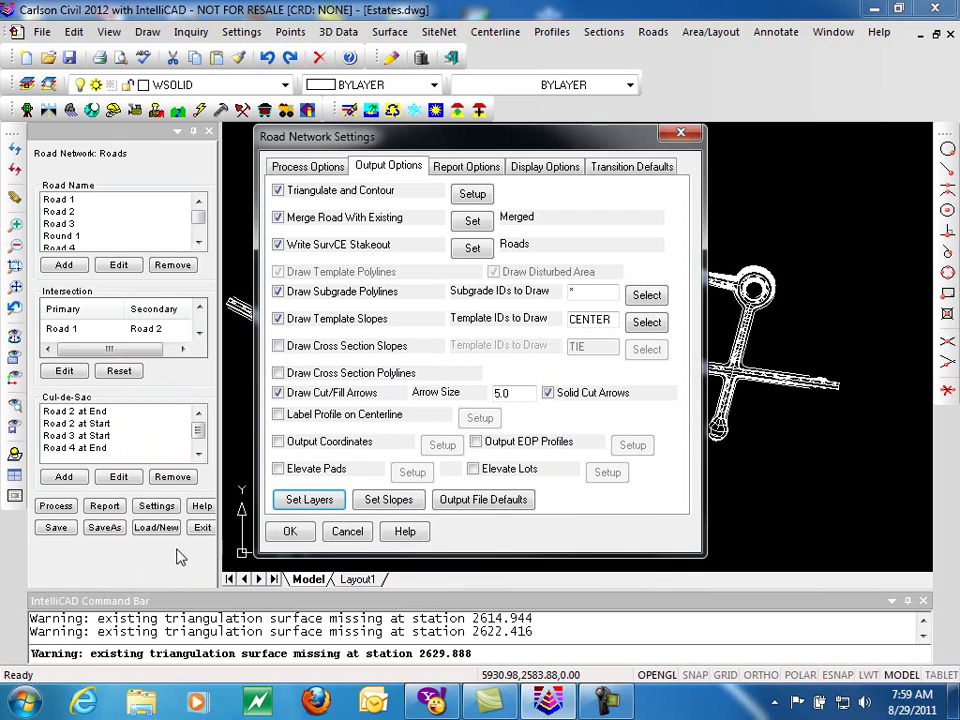
Check the slope label settings, including the choices available for the slope arrow direction
left_click(379, 503)
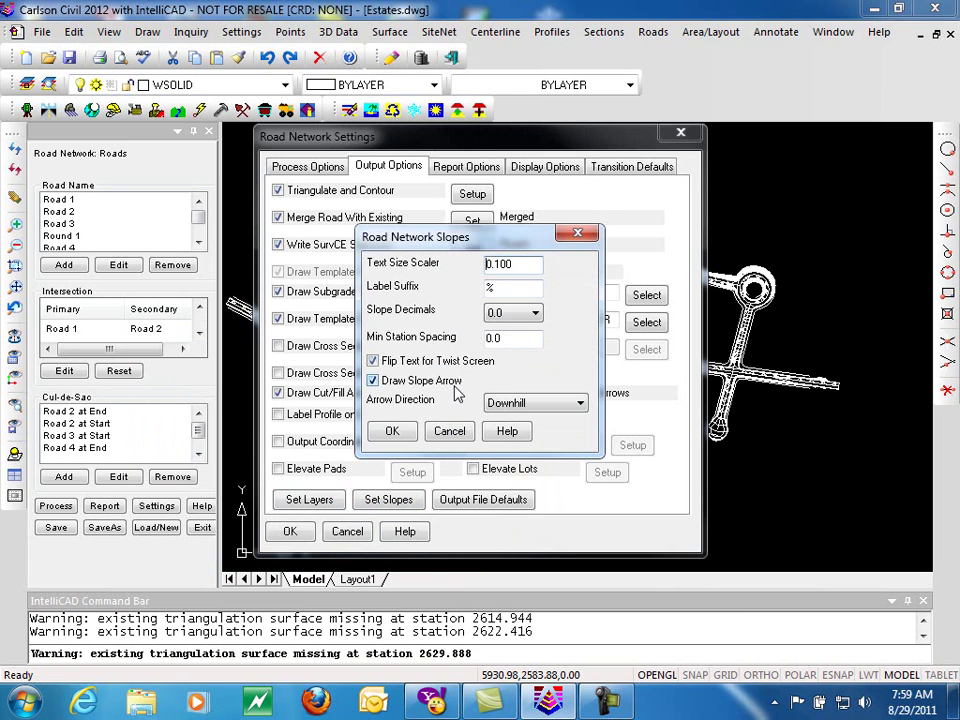
left_click(582, 405)
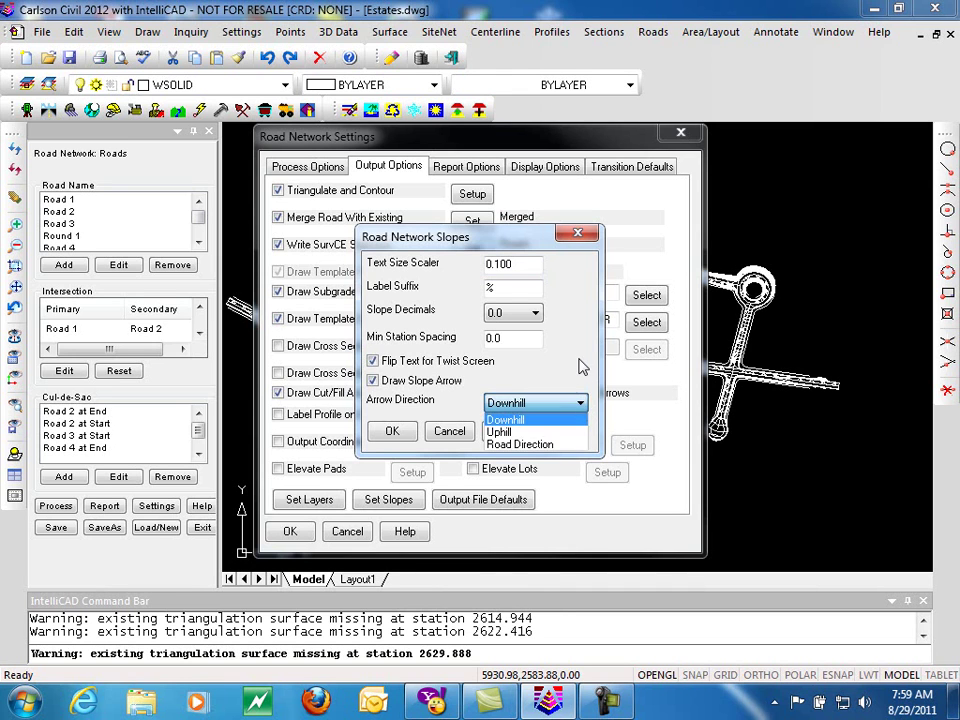
left_click(521, 365)
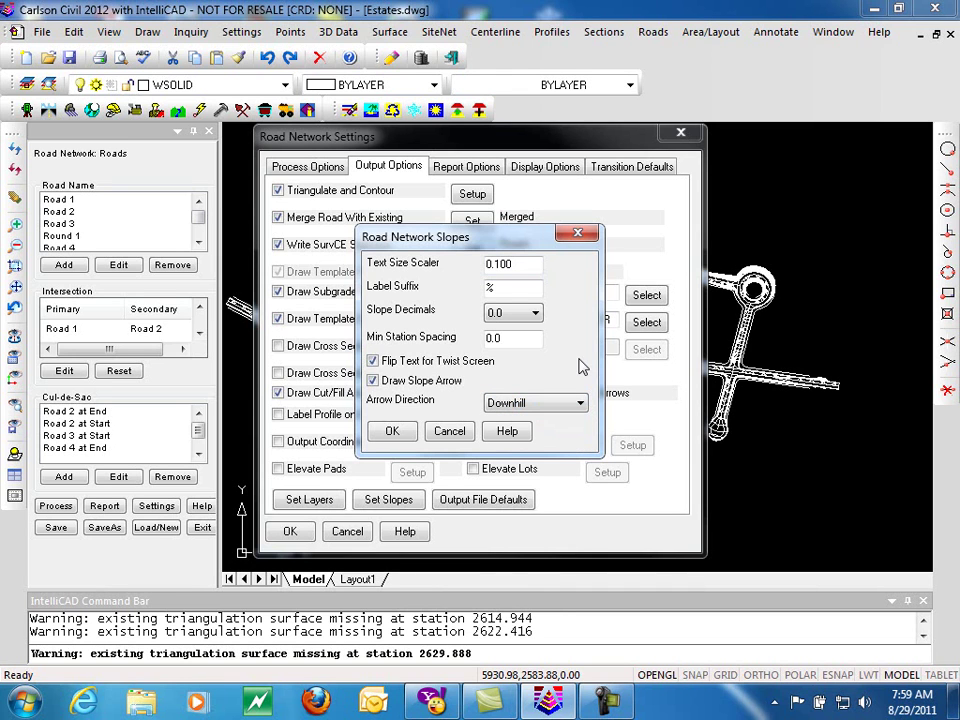
left_click(399, 430)
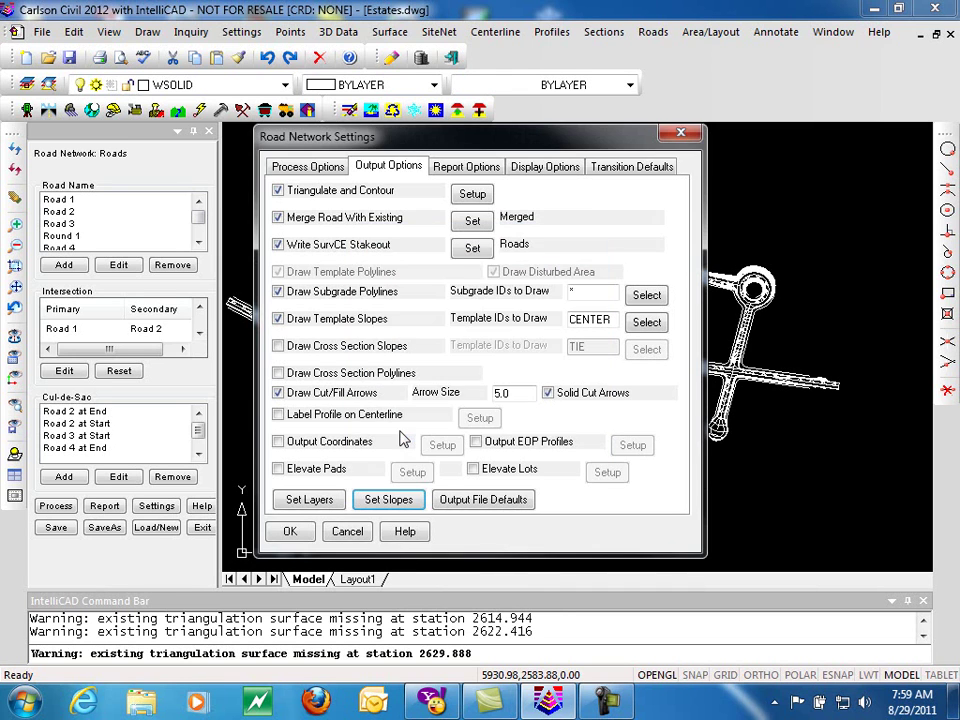
Turn on default file output for existing, final and rock sections, existing profiles, and intersection profiles and centerlines, and accept the Road Network settings
left_click(506, 505)
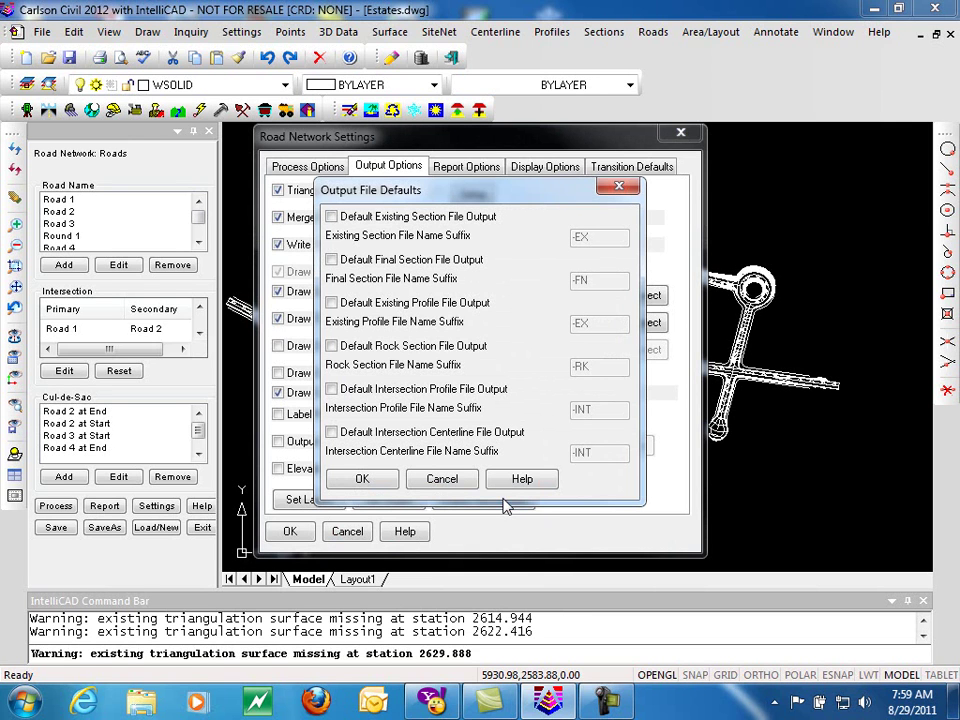
left_click(331, 217)
left_click(331, 260)
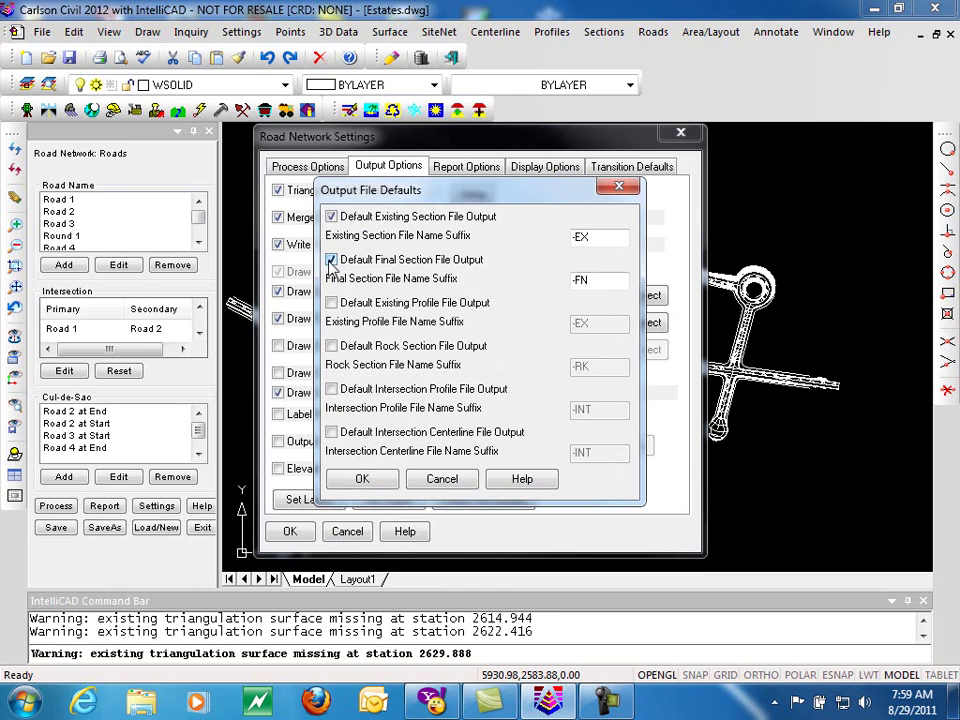
left_click(331, 303)
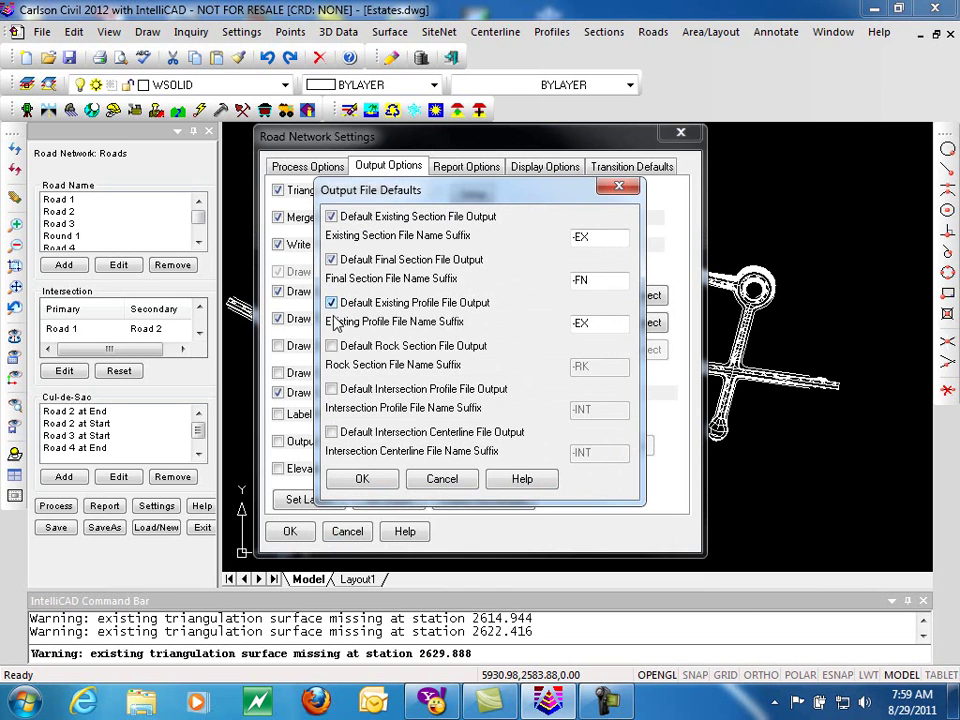
left_click(331, 346)
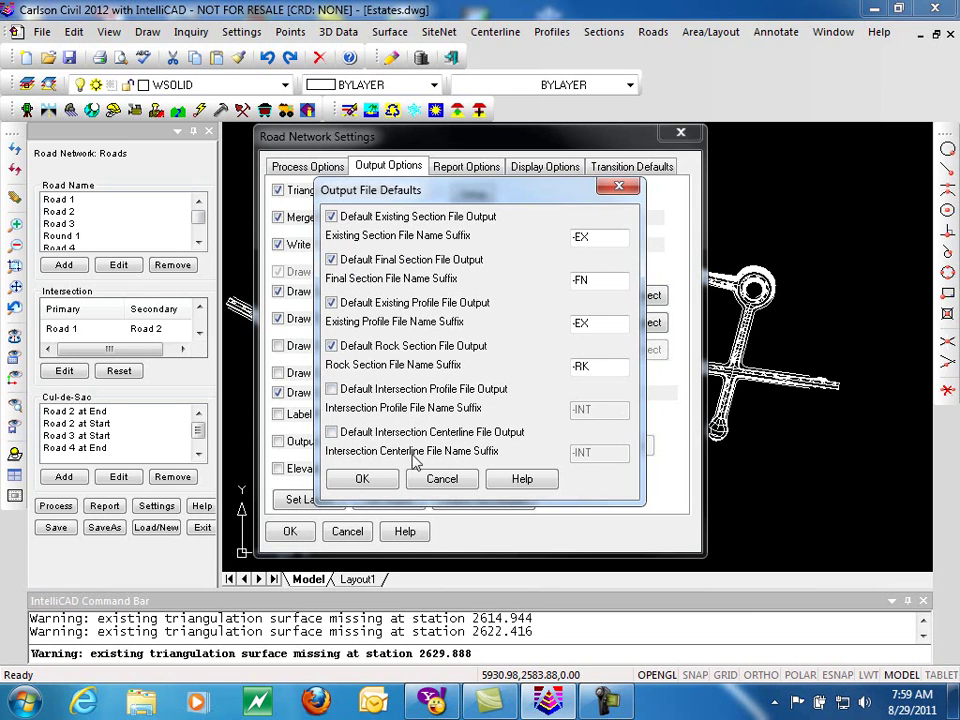
left_click(331, 432)
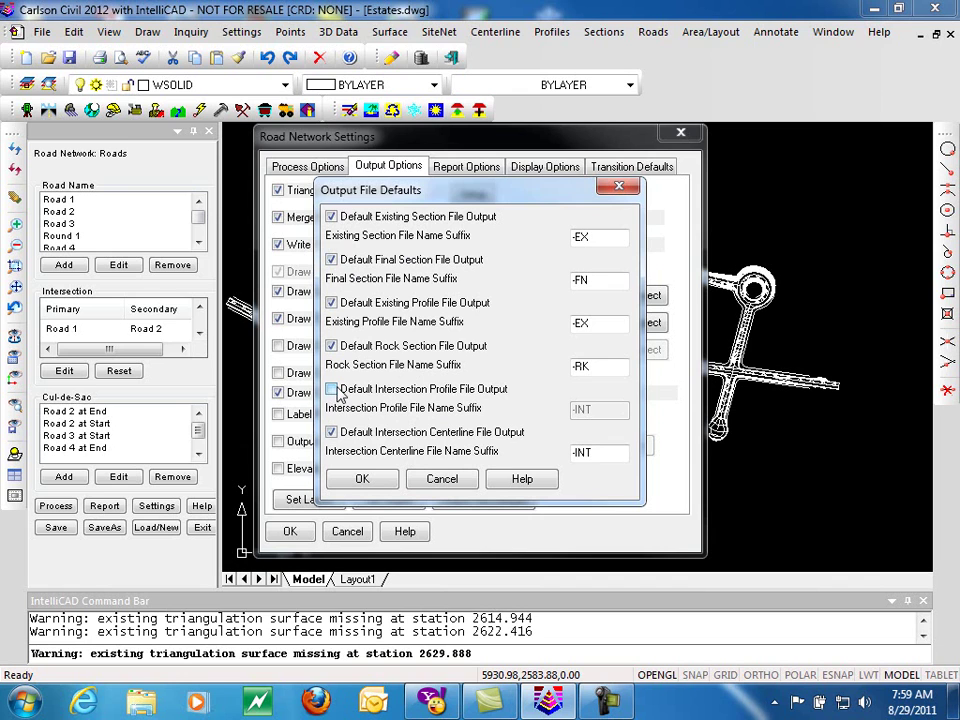
left_click(331, 390)
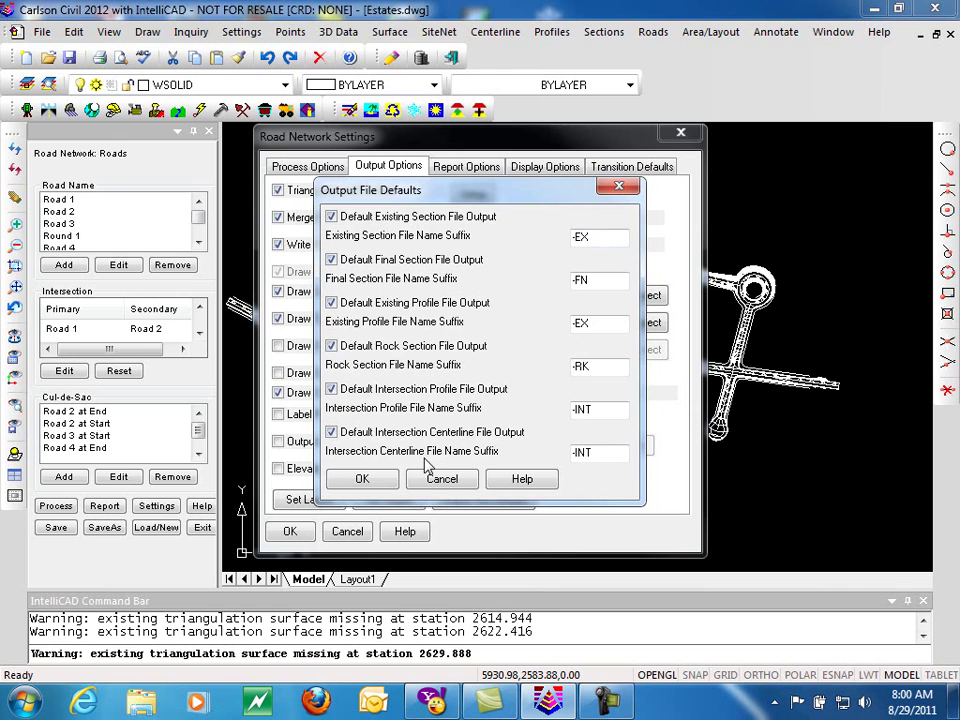
left_click(380, 480)
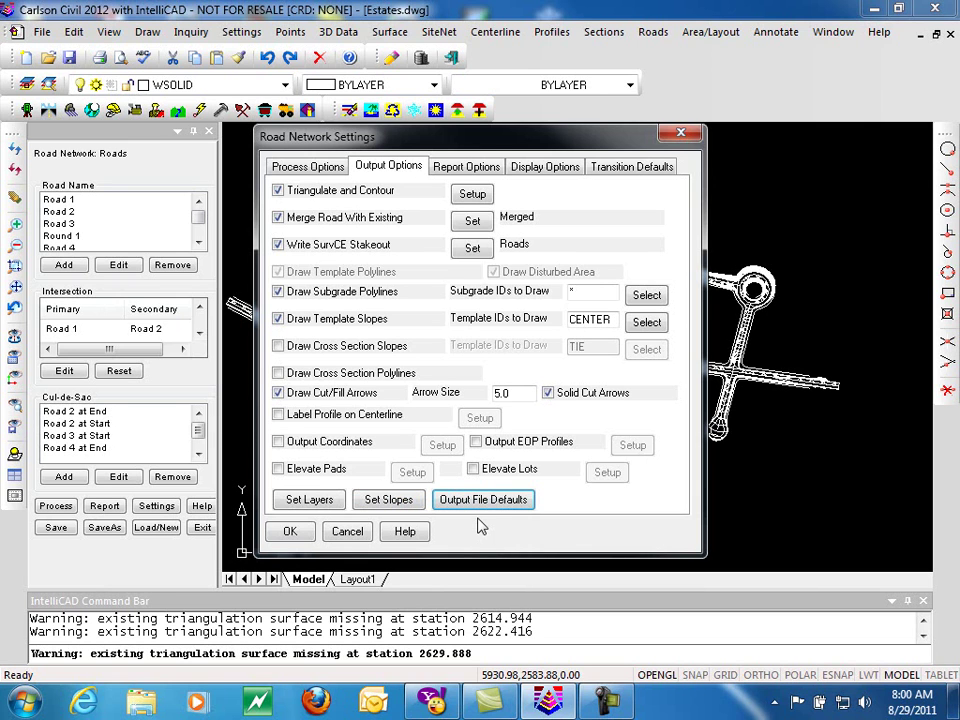
left_click(291, 531)
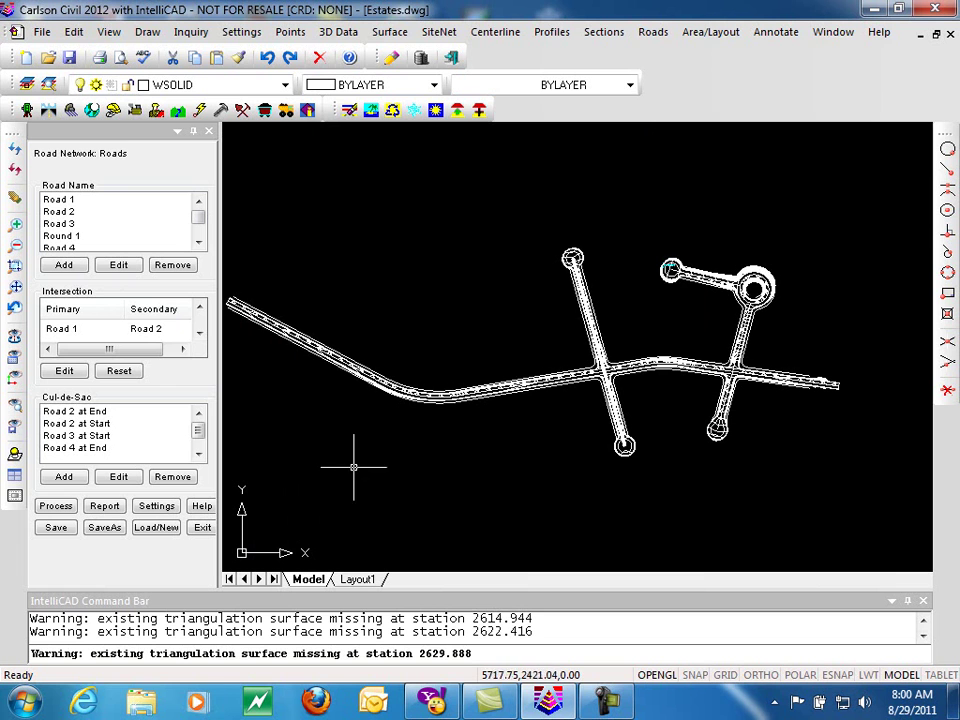
Examine the slope labels and cut/fill arrows around the cul-de-sac with manhole M1, its connecting road and the roundabout
scroll(765, 264, "up", 2)
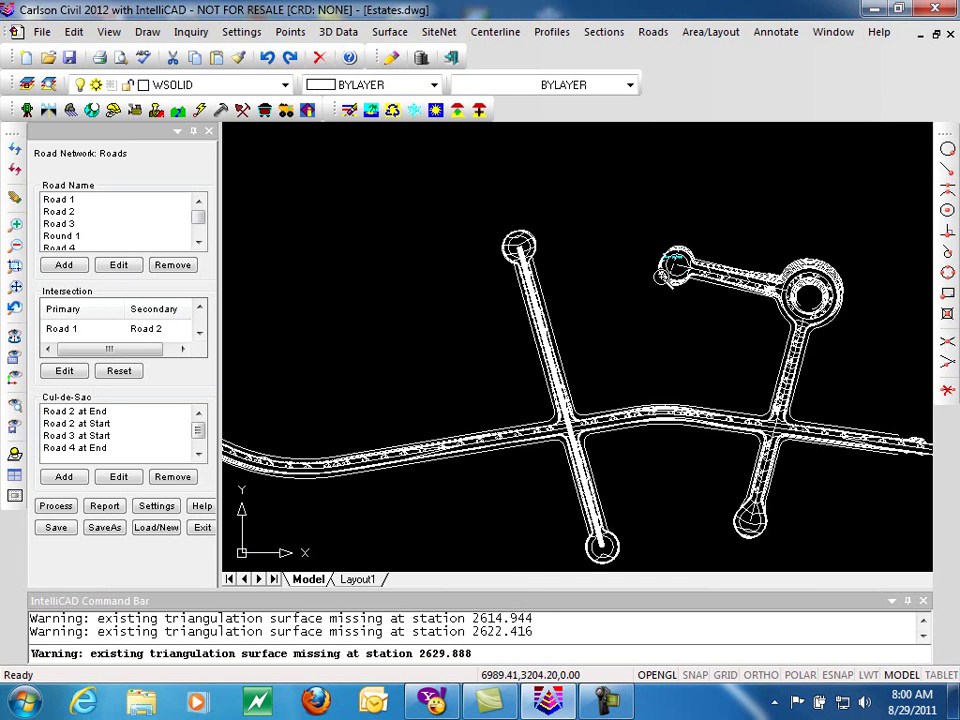
scroll(680, 312, "up", 2)
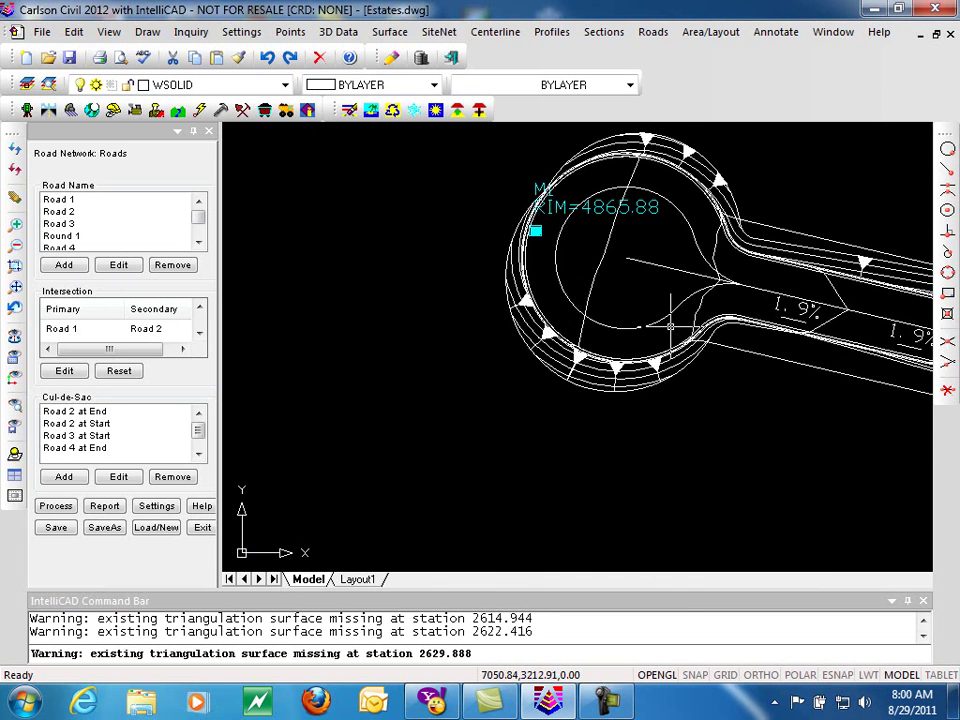
scroll(672, 322, "up", 1)
middle_click_drag(568, 357, 565, 404)
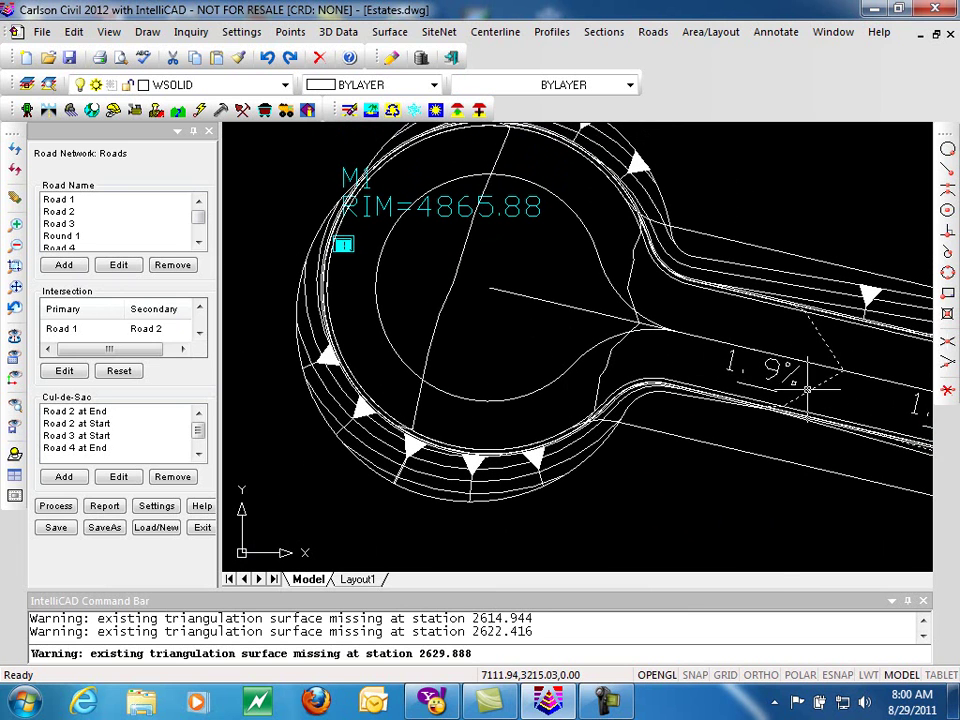
mouse_move(714, 455)
middle_mouse_down()
mouse_move(551, 396)
mouse_move(600, 395)
middle_mouse_up()
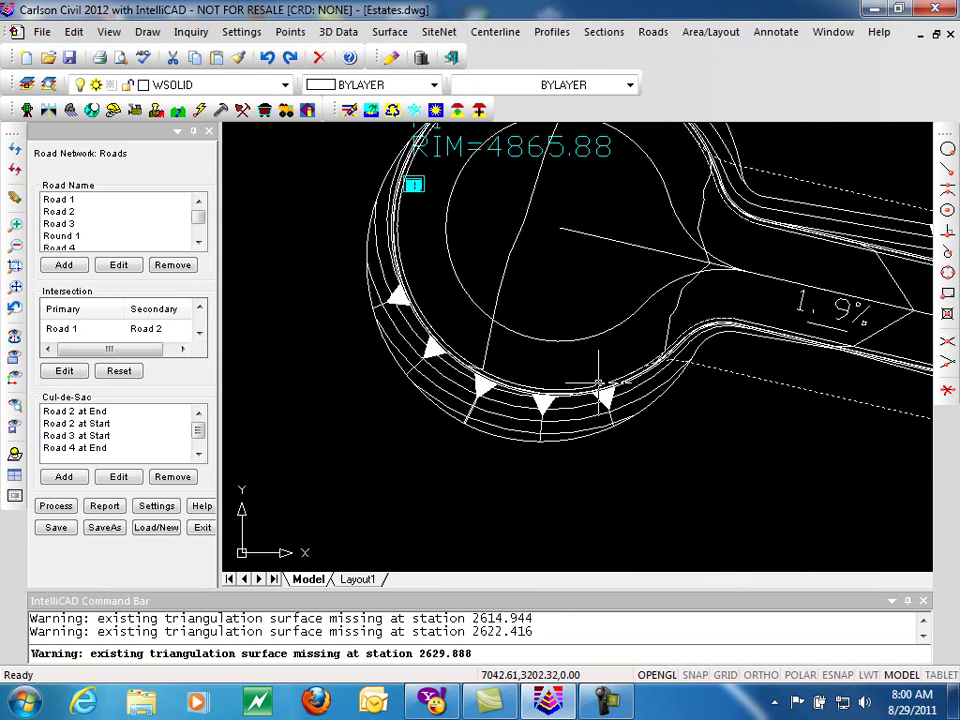
middle_click_drag(563, 279, 576, 301)
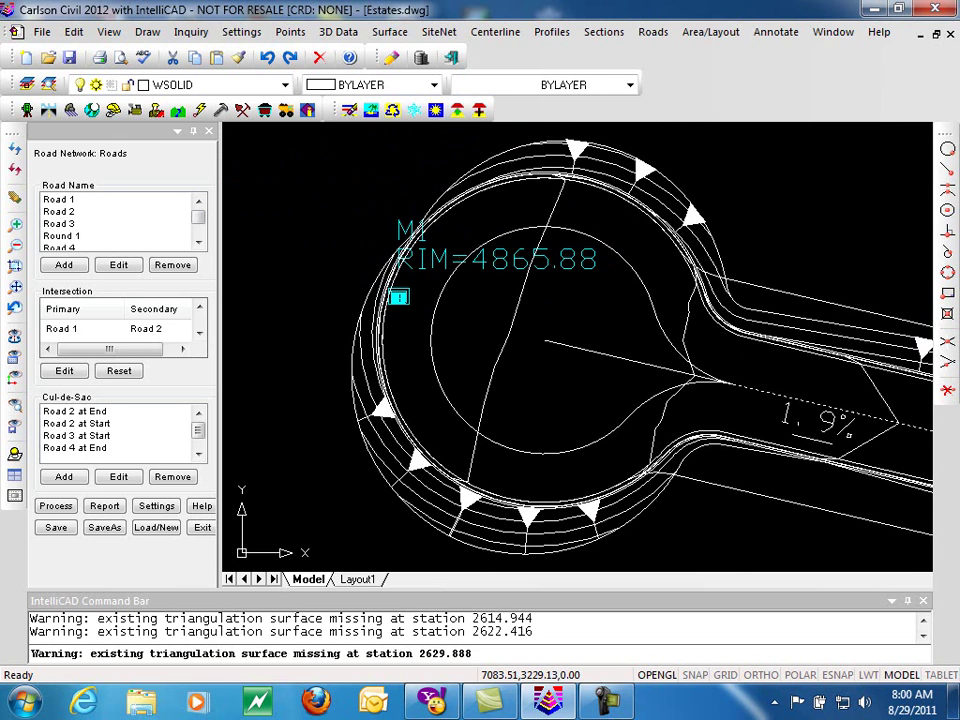
scroll(775, 378, "down", 5)
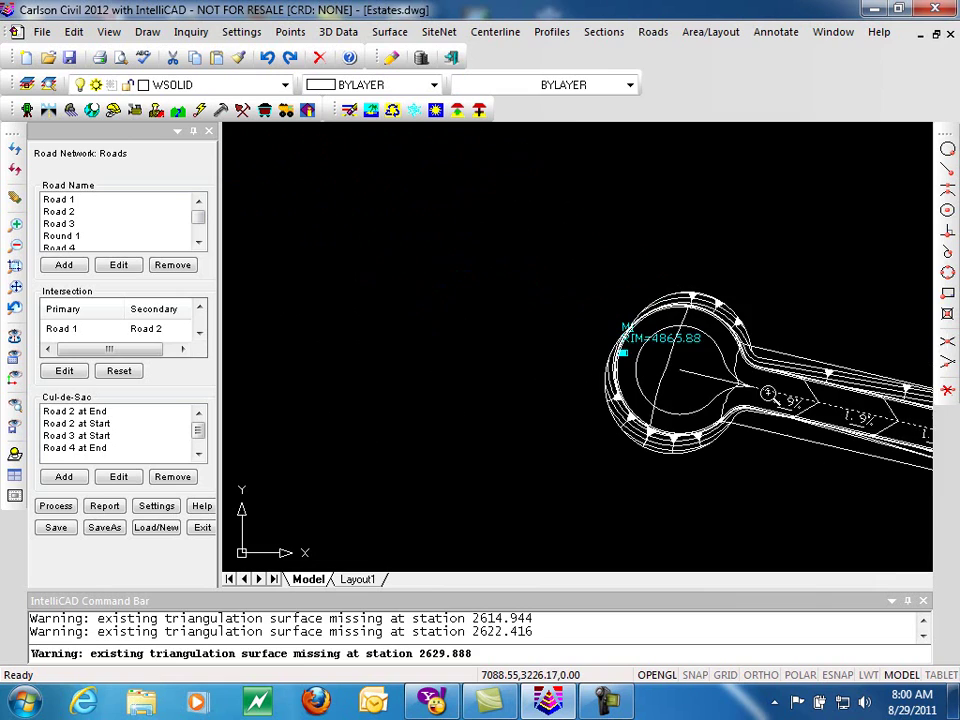
middle_click_drag(748, 464, 461, 343)
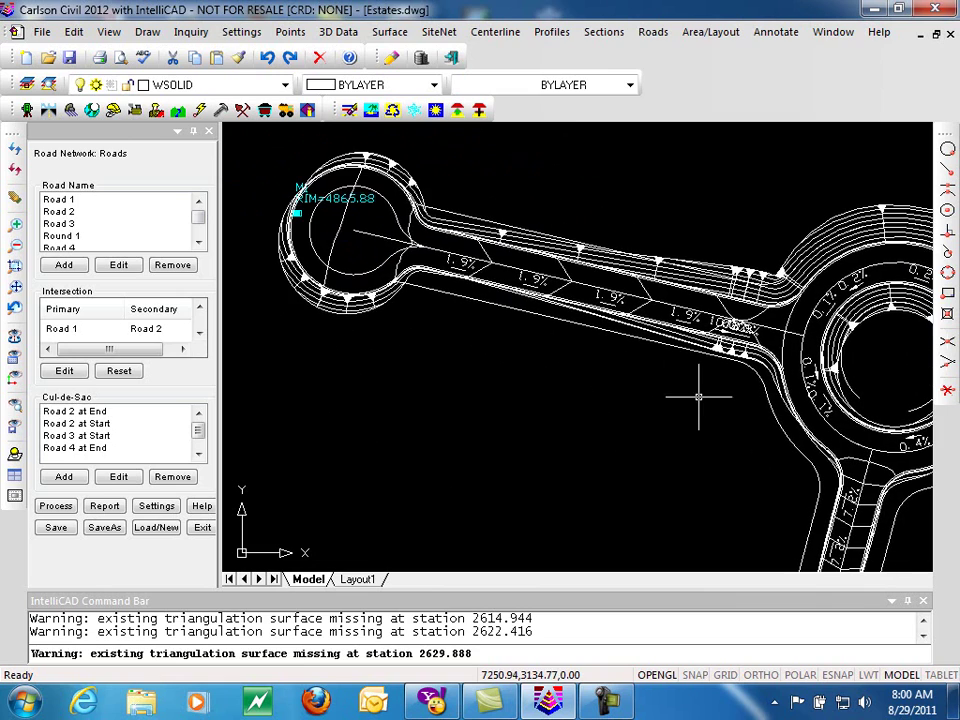
mouse_move(696, 392)
middle_mouse_down()
mouse_move(611, 441)
mouse_move(509, 426)
middle_mouse_up()
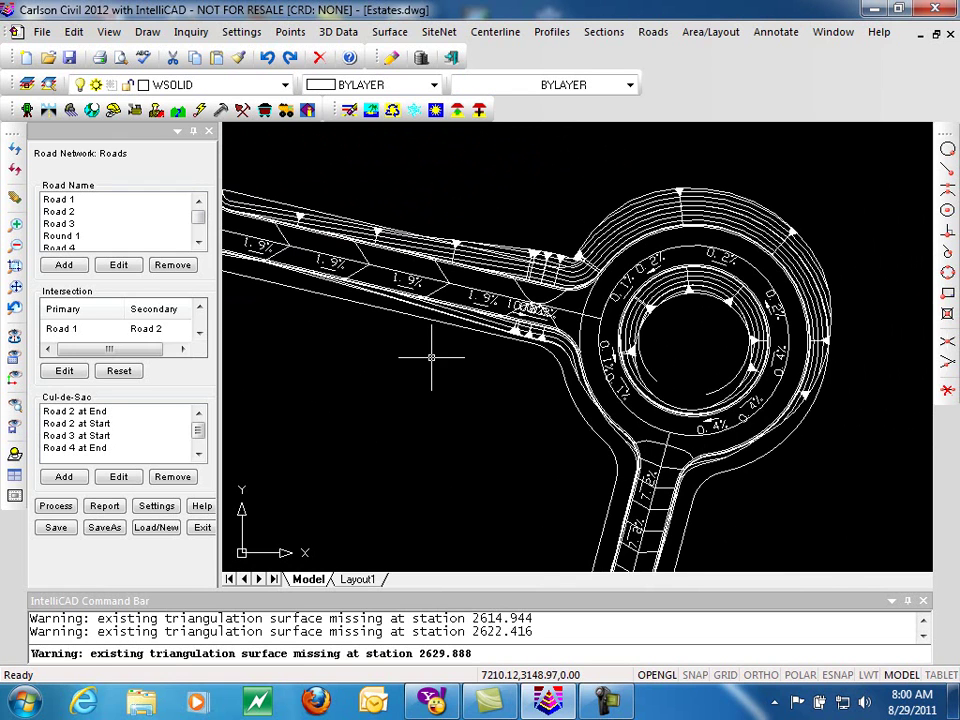
scroll(409, 360, "down", 2)
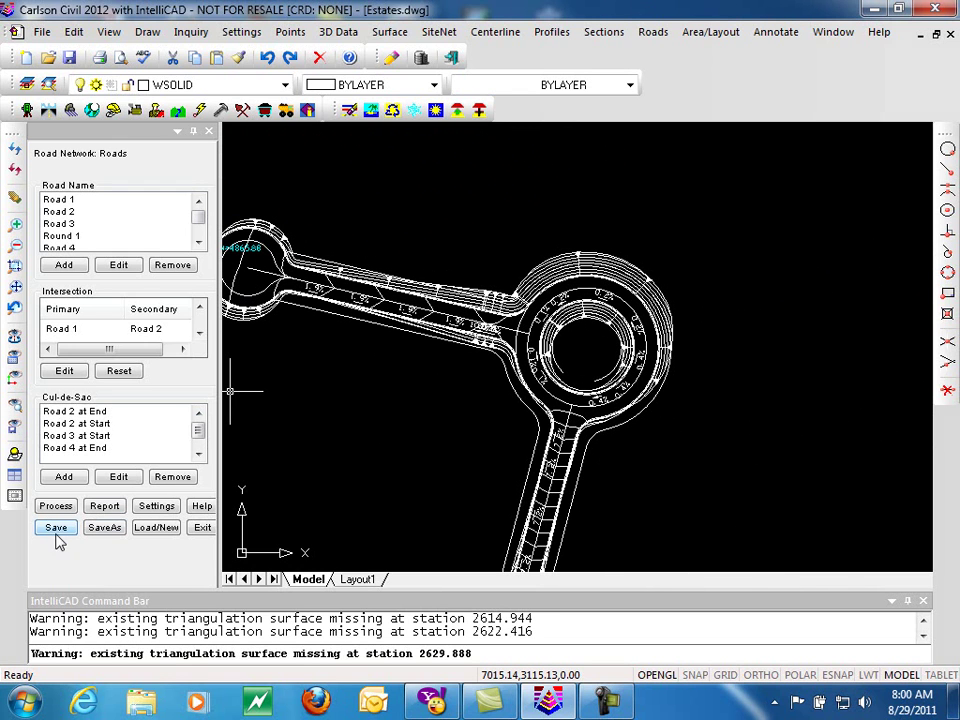
Review the Road Network output options once more and process the road network
left_click(160, 510)
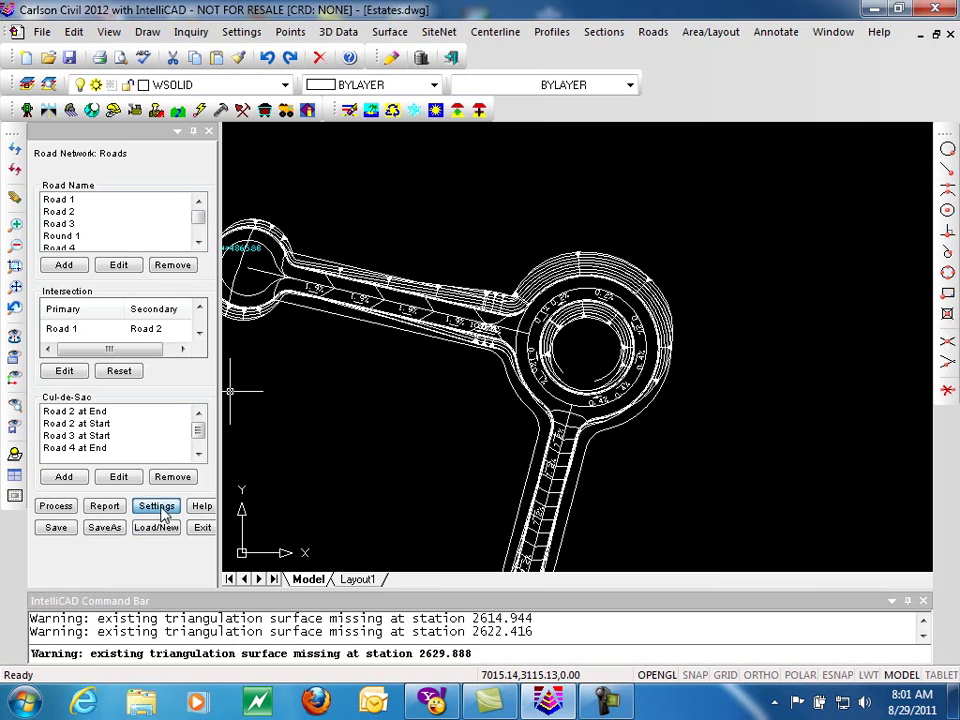
left_click(375, 168)
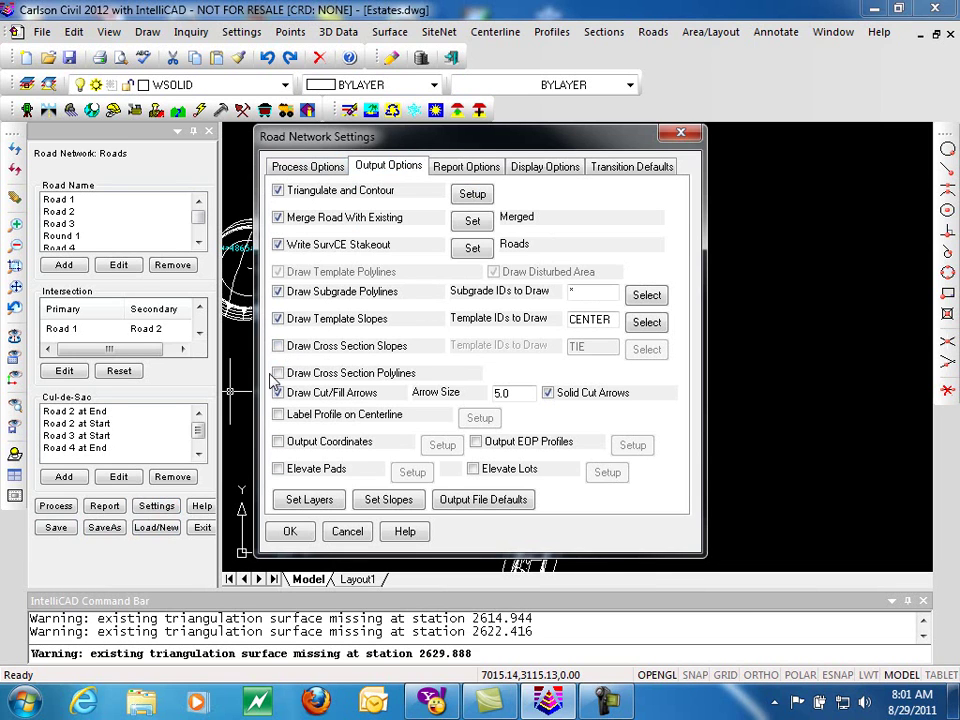
left_click(290, 532)
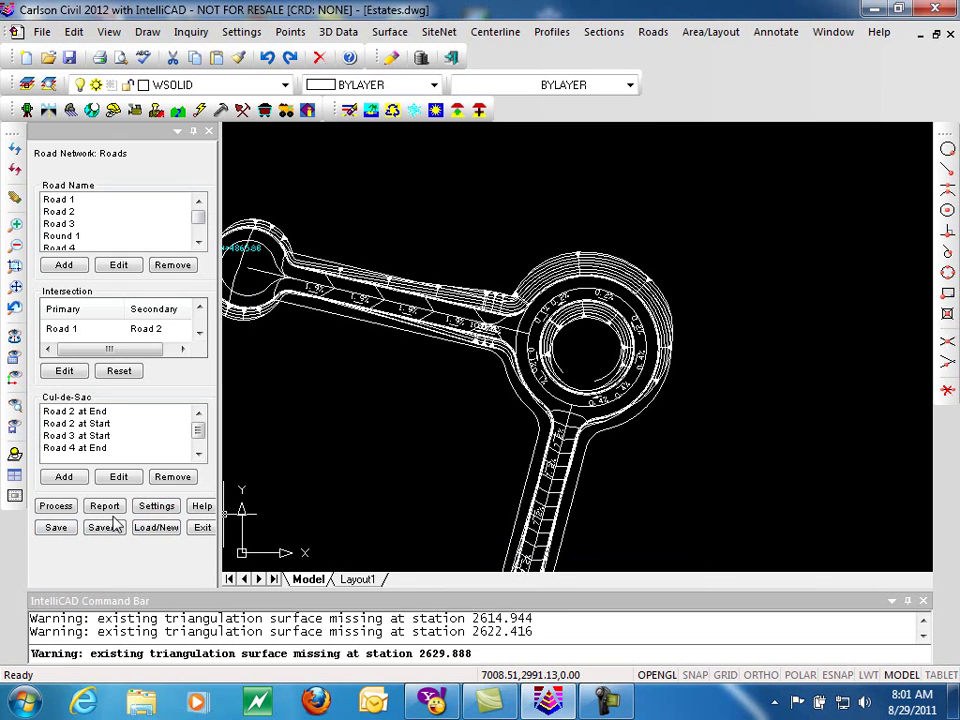
left_click(54, 507)
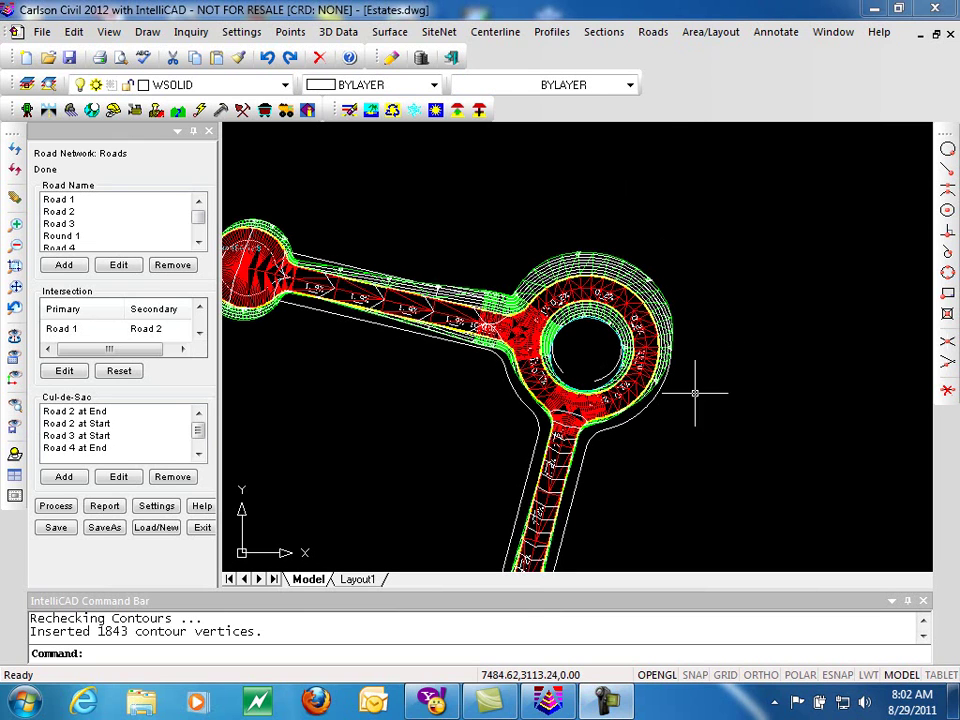
Examine the processed triangulation, contours and slope labels at the roundabout, the intersections and along the whole road network
left_click(611, 442)
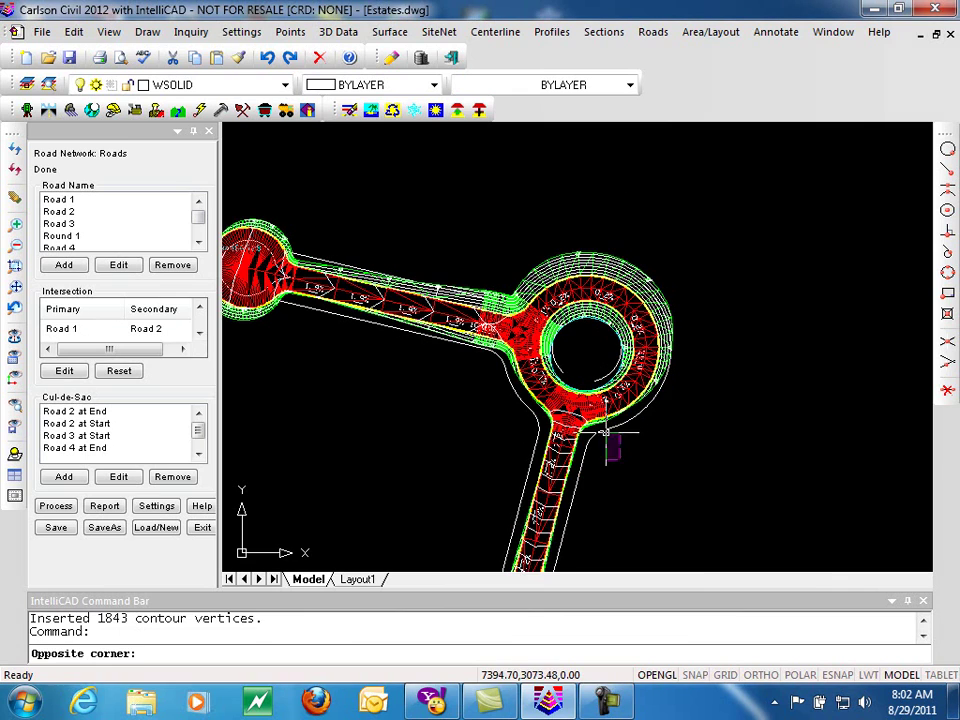
scroll(609, 460, "up", 3)
scroll(603, 470, "down", 3)
scroll(607, 465, "up", 5)
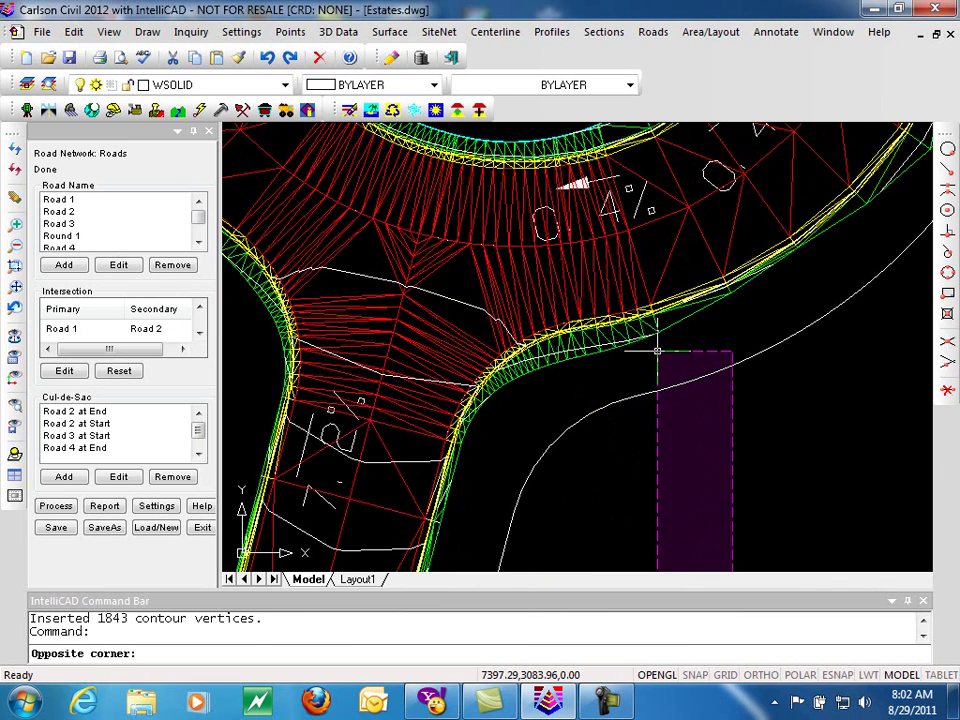
key("Escape")
key("Escape")
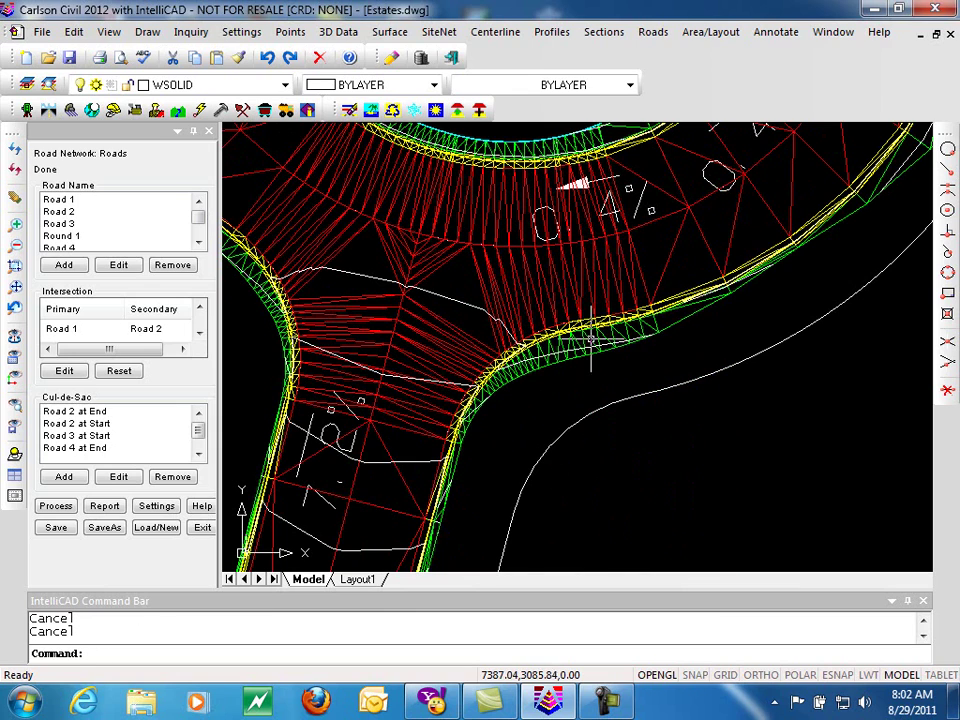
scroll(546, 411, "down", 4)
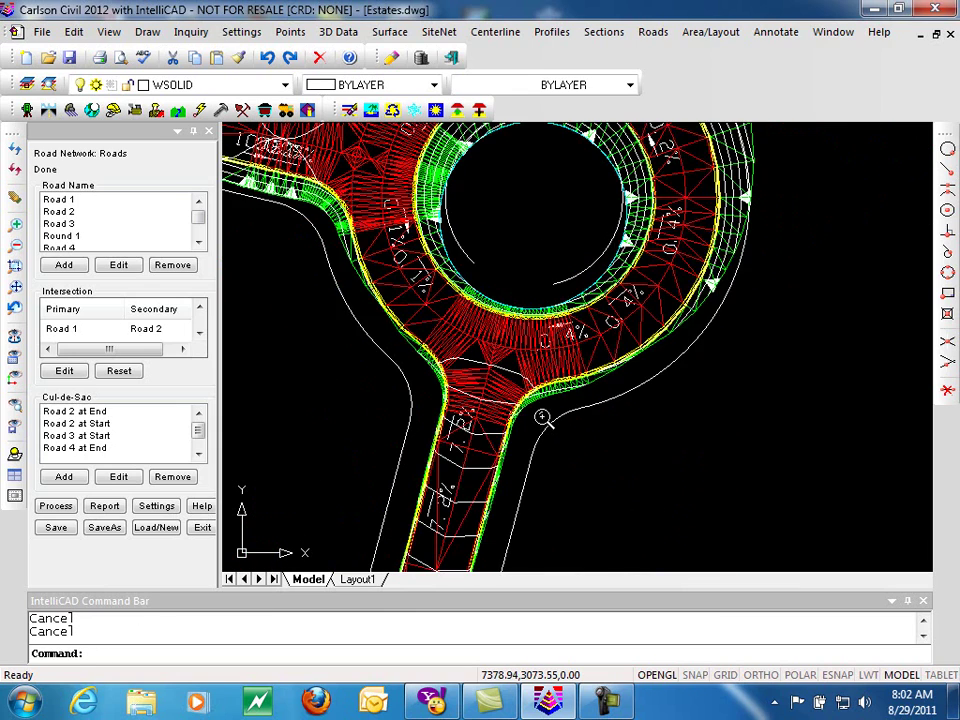
middle_click_drag(546, 483, 756, 287)
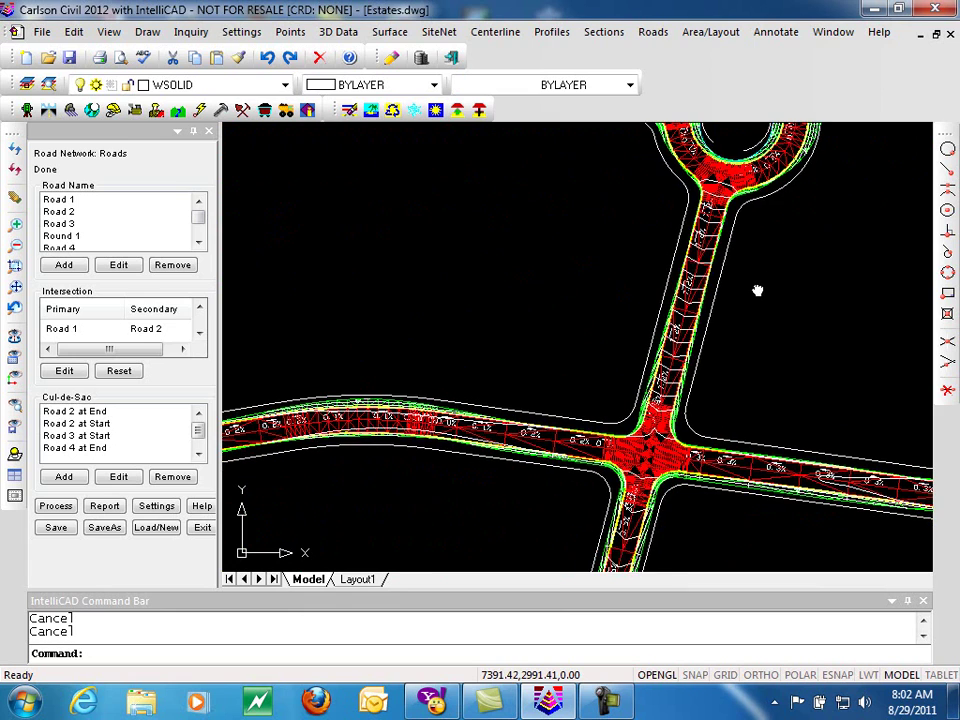
mouse_move(561, 321)
middle_mouse_down()
mouse_move(466, 357)
mouse_move(675, 300)
middle_mouse_up()
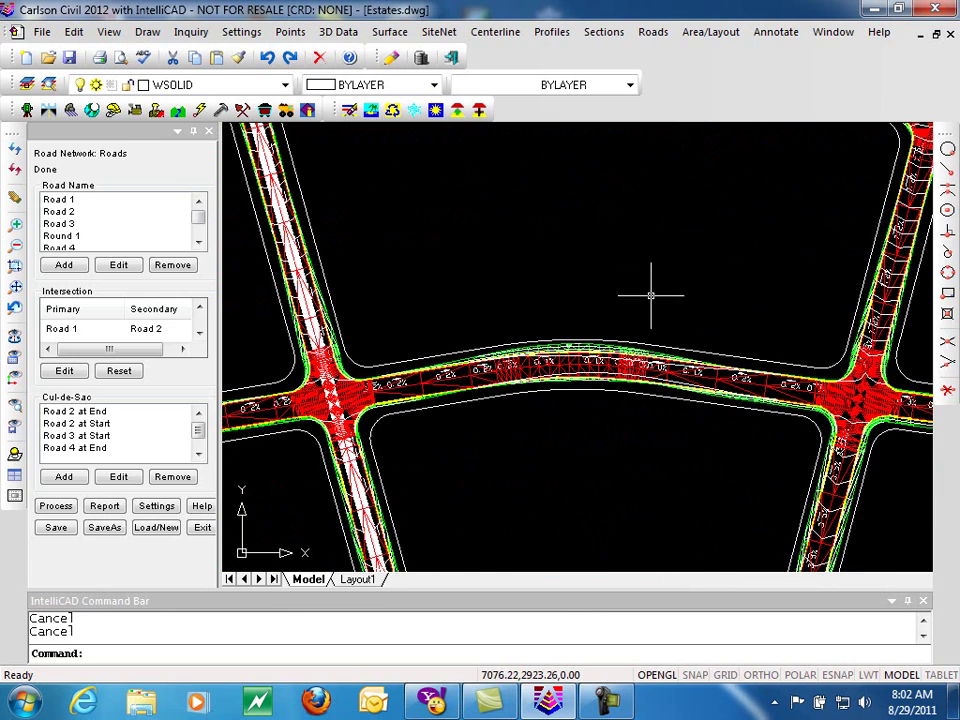
mouse_move(467, 336)
middle_mouse_down()
mouse_move(416, 272)
mouse_move(512, 272)
middle_mouse_up()
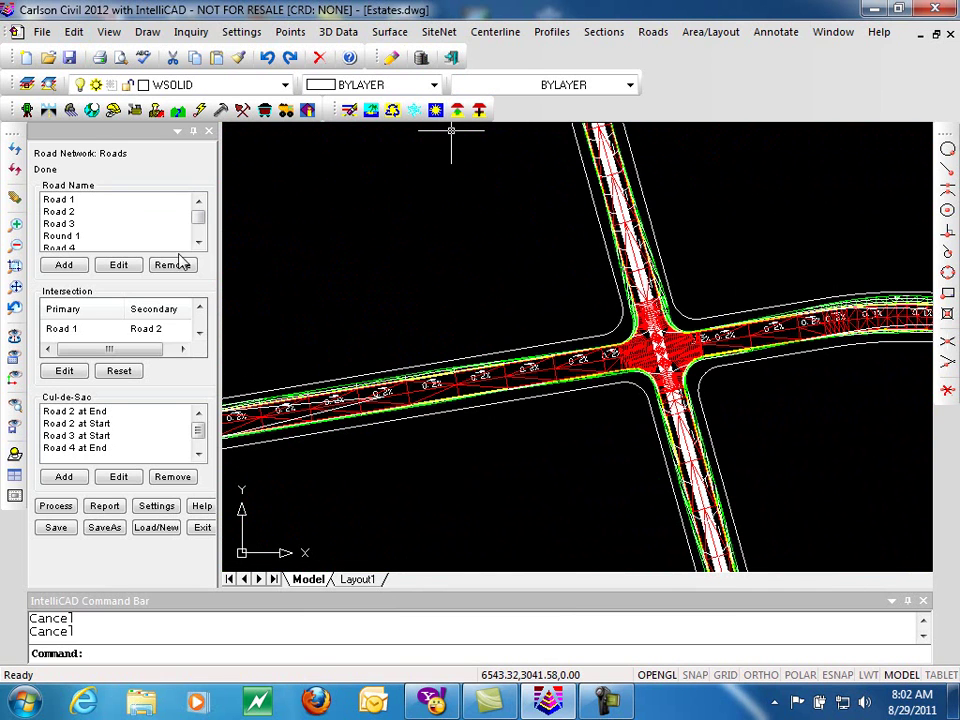
scroll(316, 302, "down", 5)
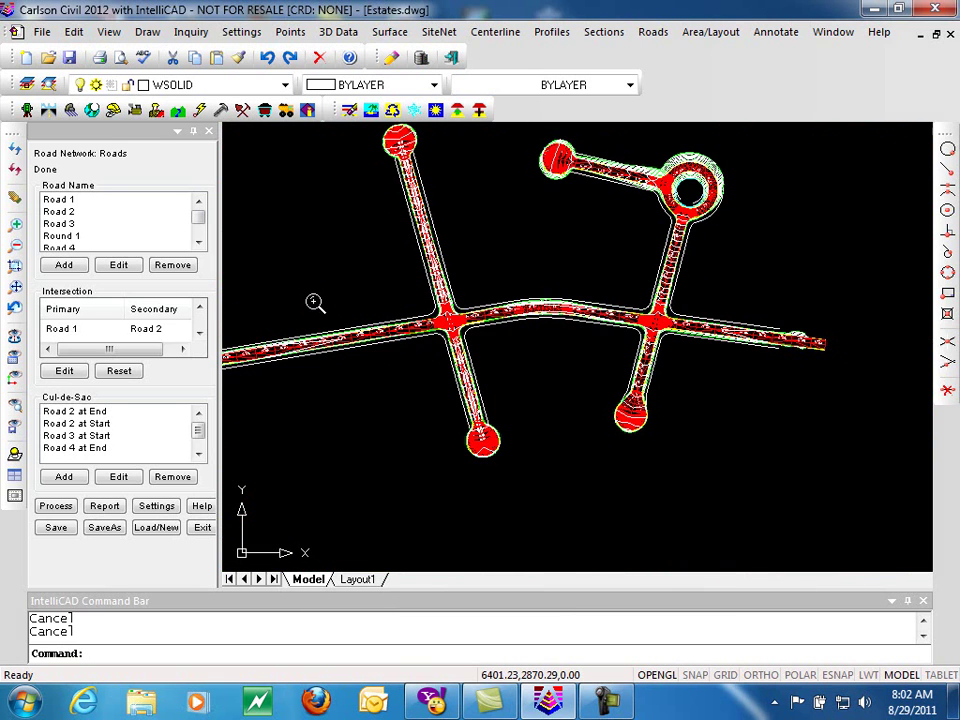
mouse_move(319, 306)
middle_mouse_down()
mouse_move(444, 308)
mouse_move(632, 360)
mouse_move(583, 345)
middle_mouse_up()
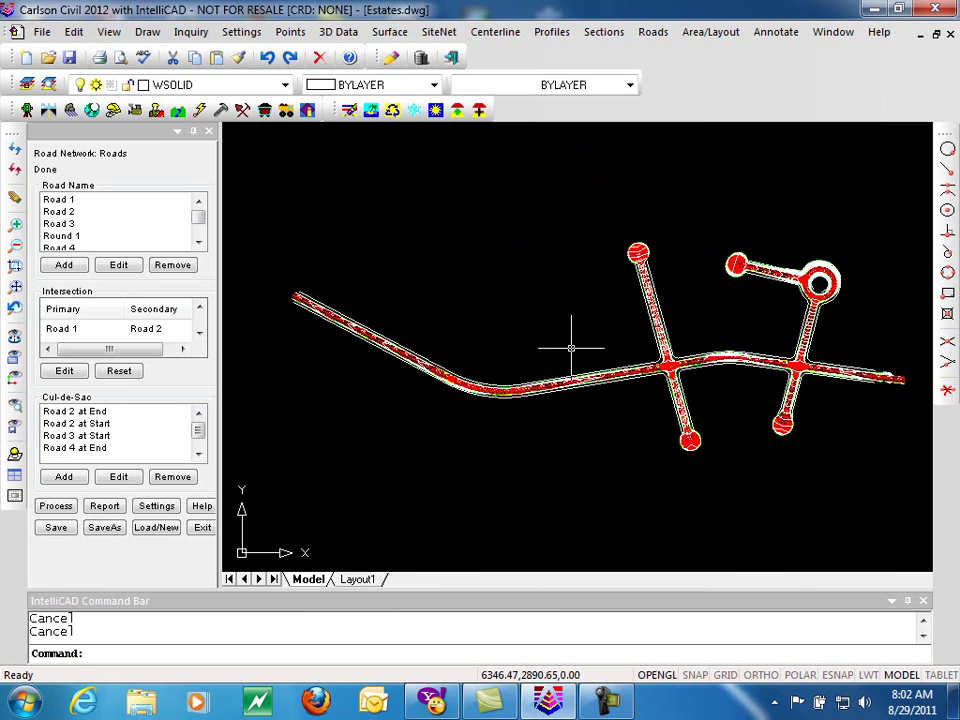